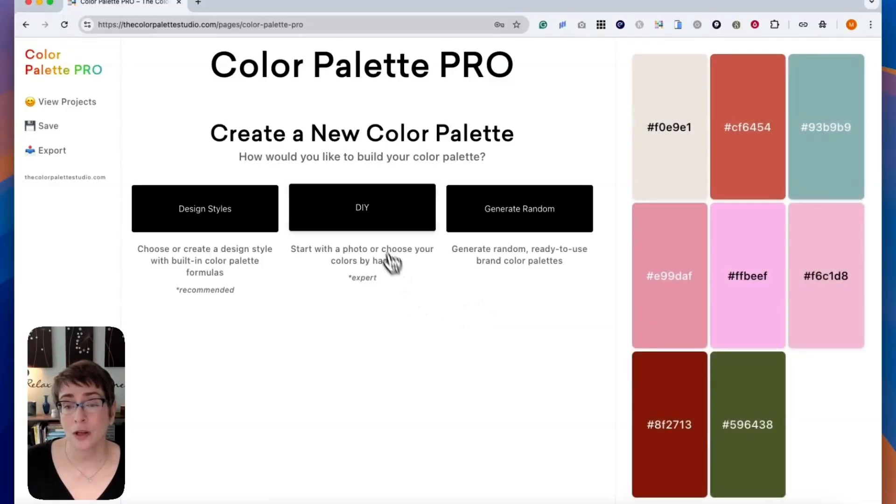
# Start a DIY color palette, set the number of colors to 5, and upload the French countryside photo collage as its source image
pyautogui.click(377, 226)
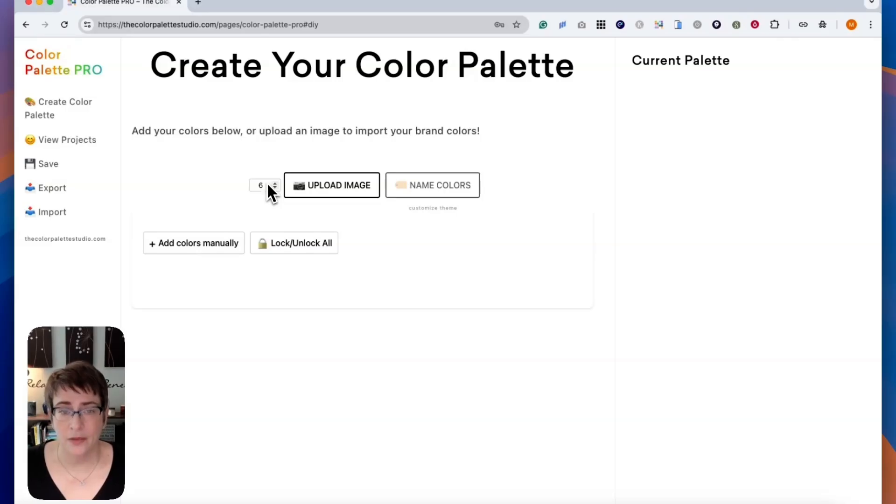
pyautogui.click(274, 188)
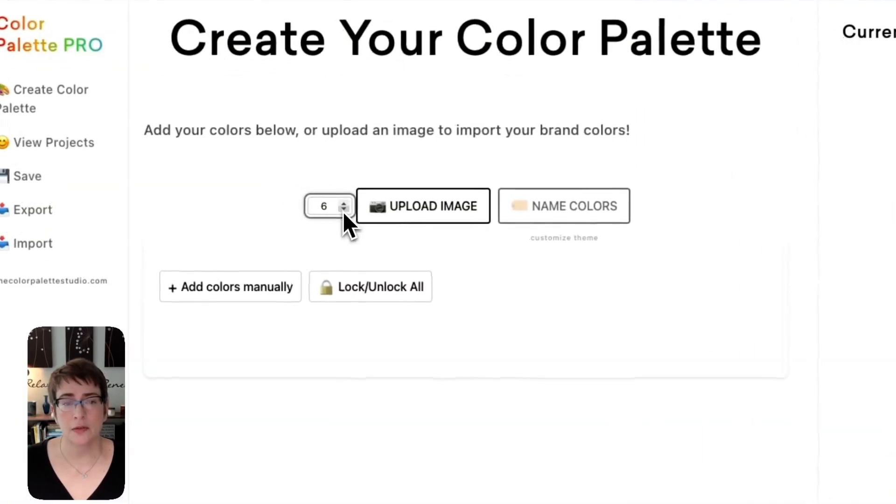
pyautogui.click(343, 210)
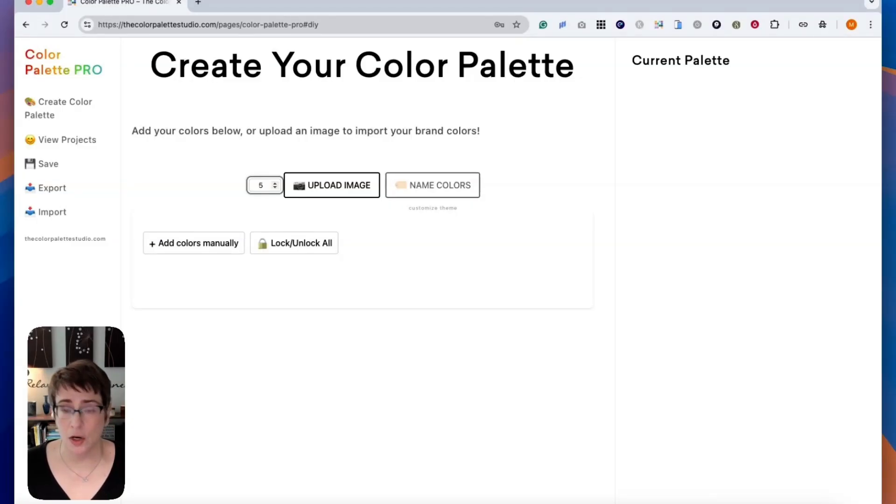
pyautogui.click(331, 193)
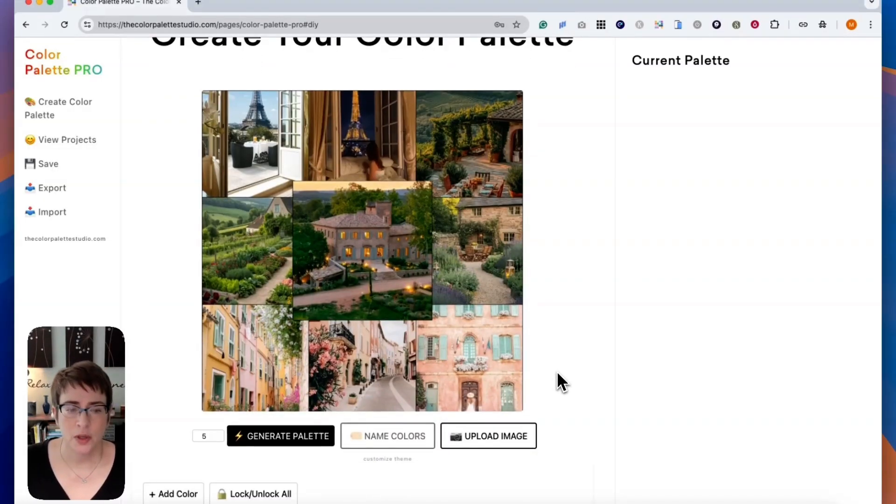
# Generate a five-color palette from the uploaded collage, regenerating it until it offers dark green, light gray, brown, coral and slate blue
pyautogui.scroll(1, 557, 374)
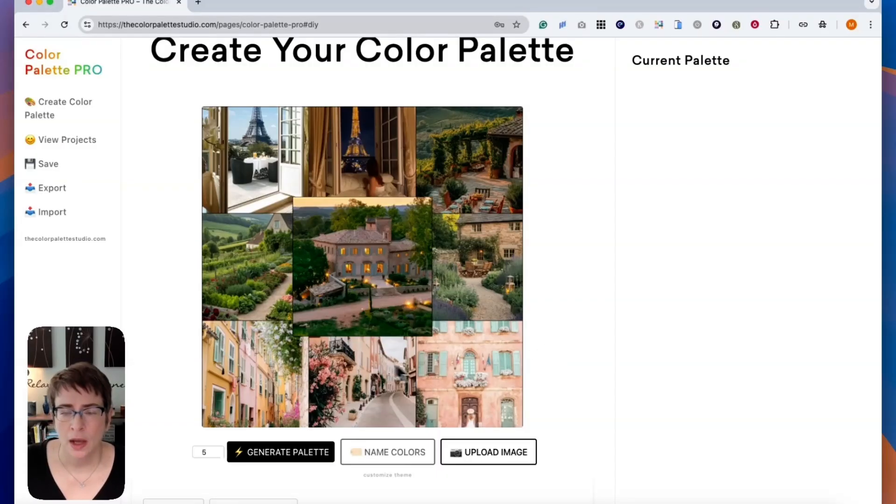
pyautogui.scroll(-1, 461, 360)
pyautogui.scroll(-1, 554, 315)
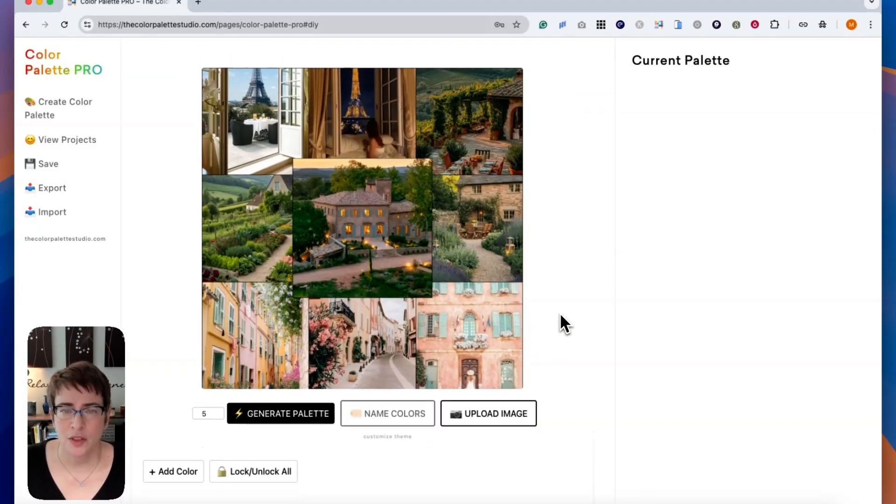
pyautogui.scroll(-2, 560, 312)
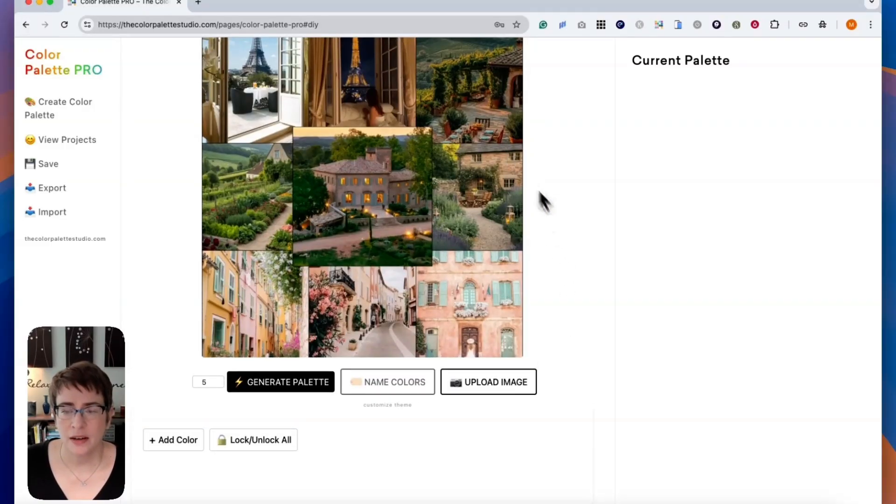
pyautogui.scroll(1, 550, 215)
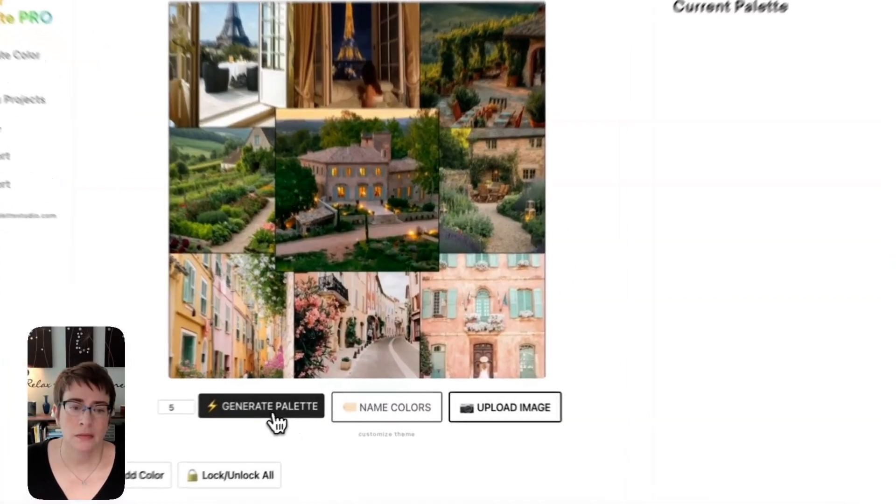
pyautogui.click(290, 407)
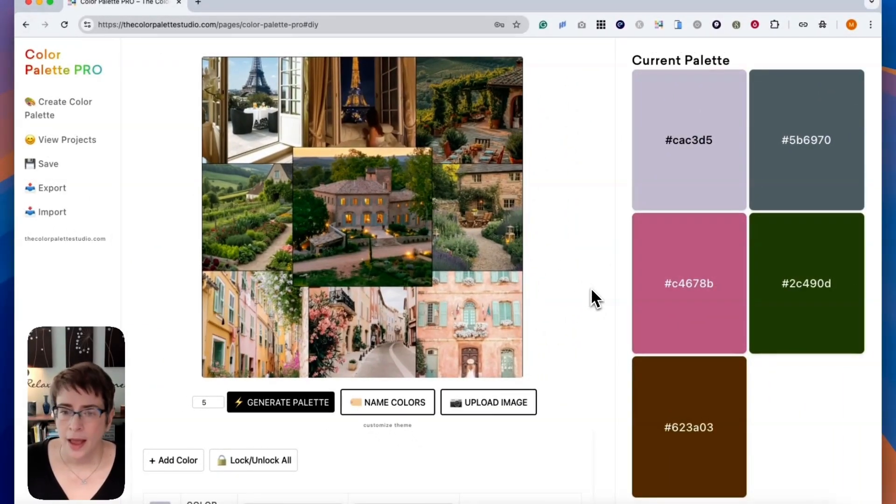
pyautogui.click(309, 413)
pyautogui.click(308, 413)
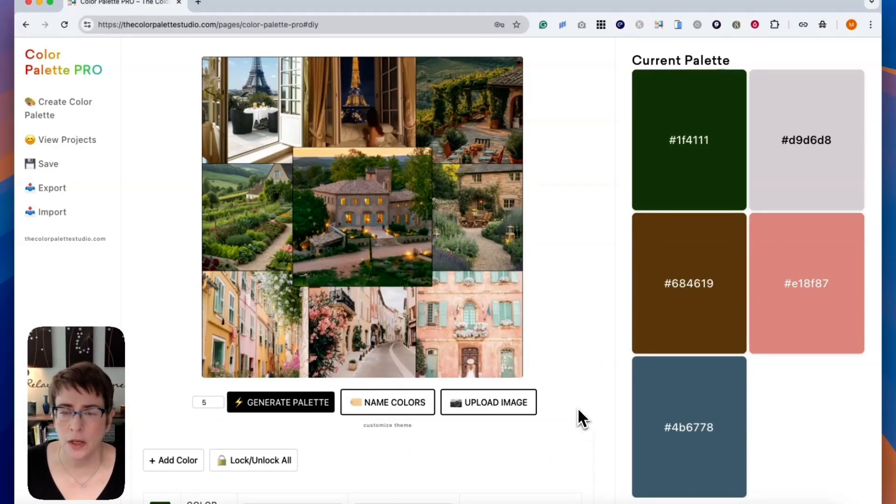
# Reorder the palette colors, moving dark green #1f4111 to fifth place and brown #684619 to fourth
pyautogui.scroll(-2, 577, 406)
pyautogui.scroll(-8, 579, 388)
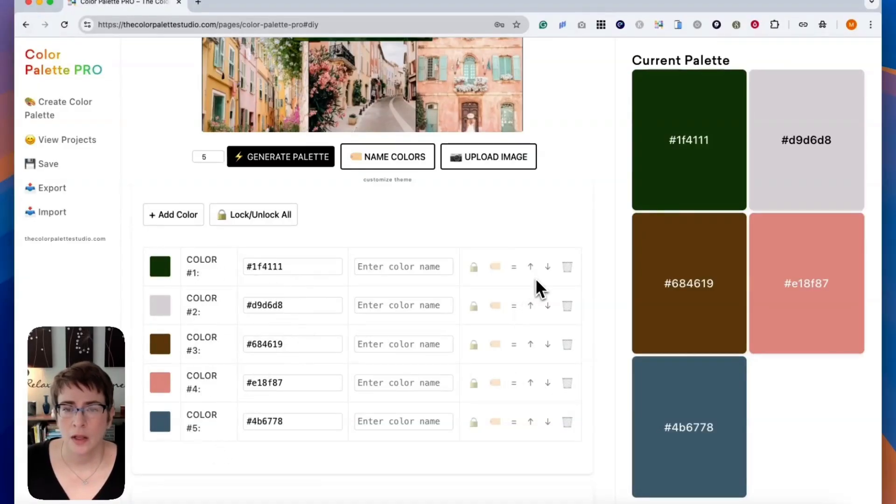
pyautogui.click(546, 268)
pyautogui.click(547, 268)
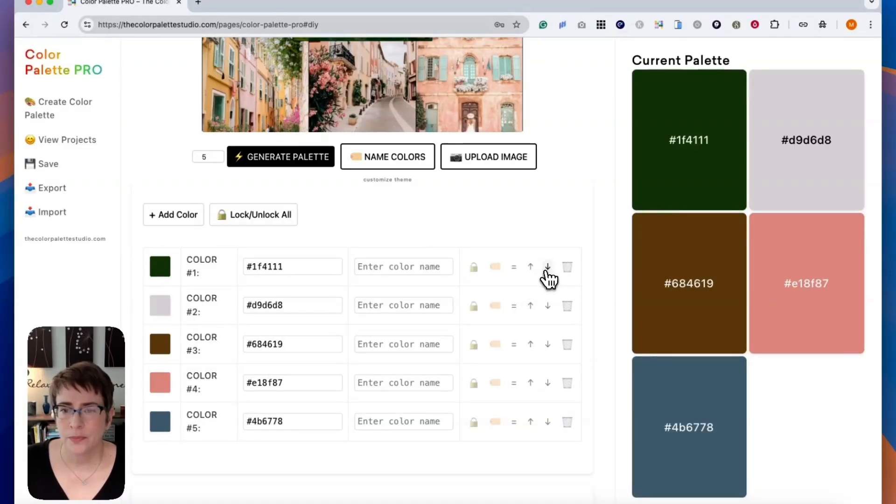
pyautogui.click(547, 268)
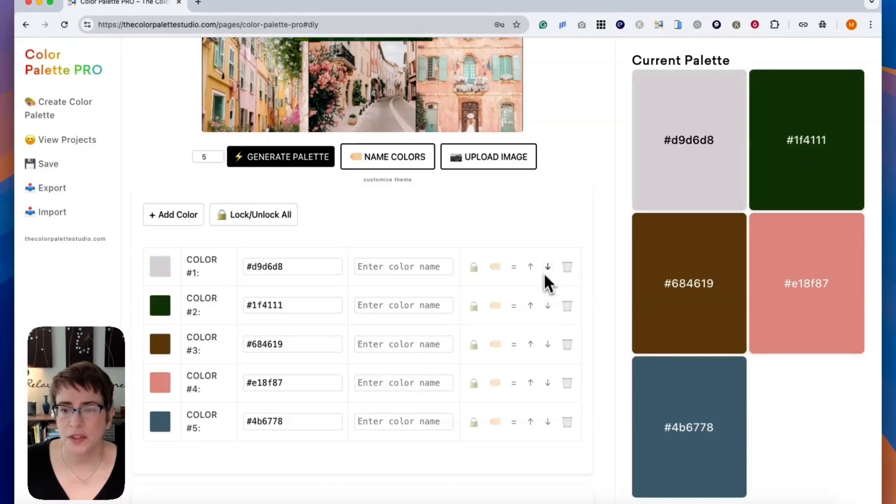
pyautogui.click(547, 307)
pyautogui.click(547, 345)
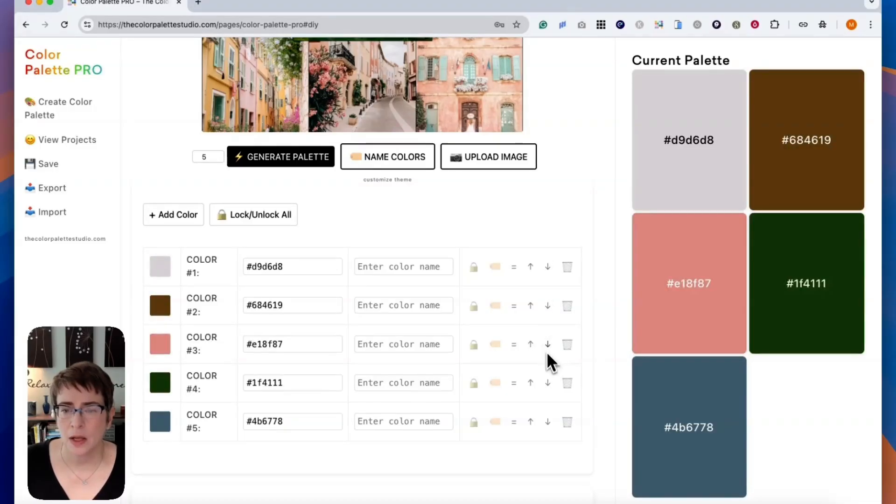
pyautogui.click(548, 383)
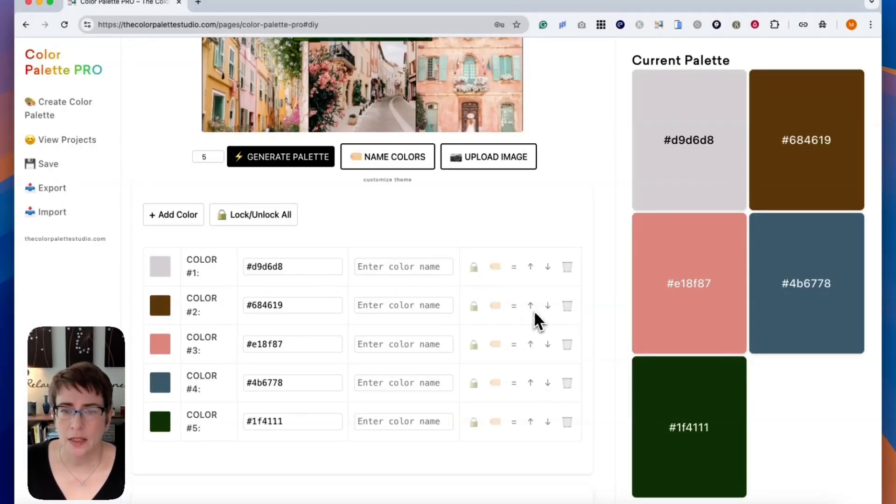
pyautogui.click(549, 307)
pyautogui.click(548, 345)
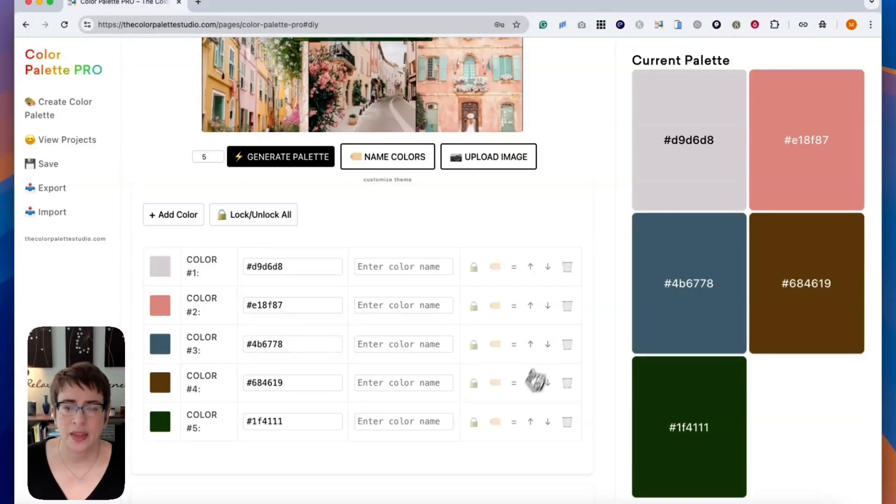
# Filter the Color Contrast Tester to WCAG AA Normal (4.5:1+) pairs and review the color pairings
pyautogui.scroll(1, 579, 208)
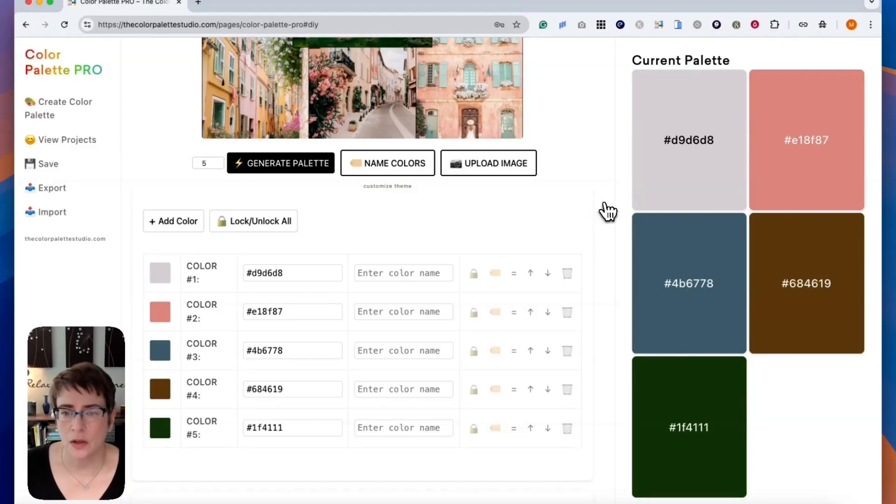
pyautogui.scroll(-5, 599, 216)
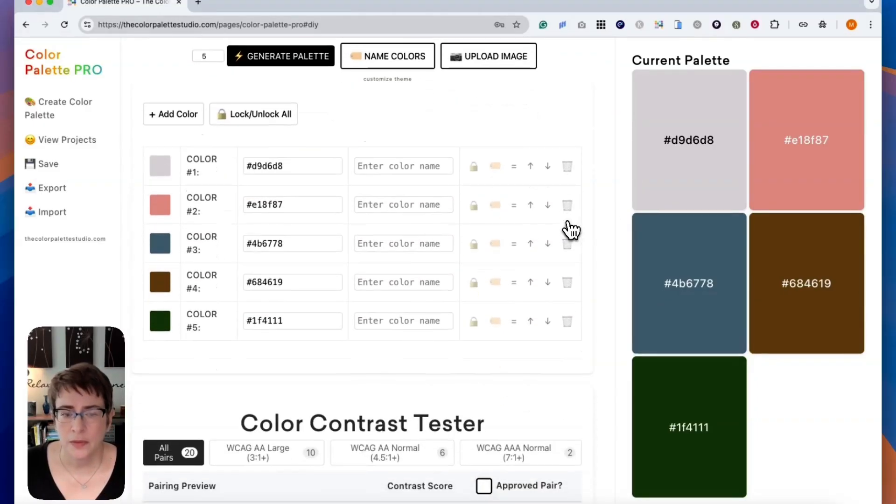
pyautogui.scroll(-4, 570, 229)
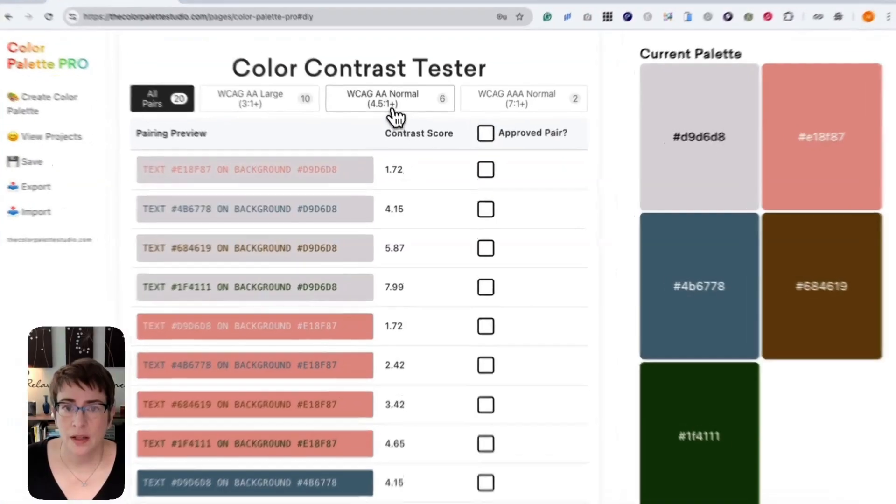
pyautogui.click(392, 112)
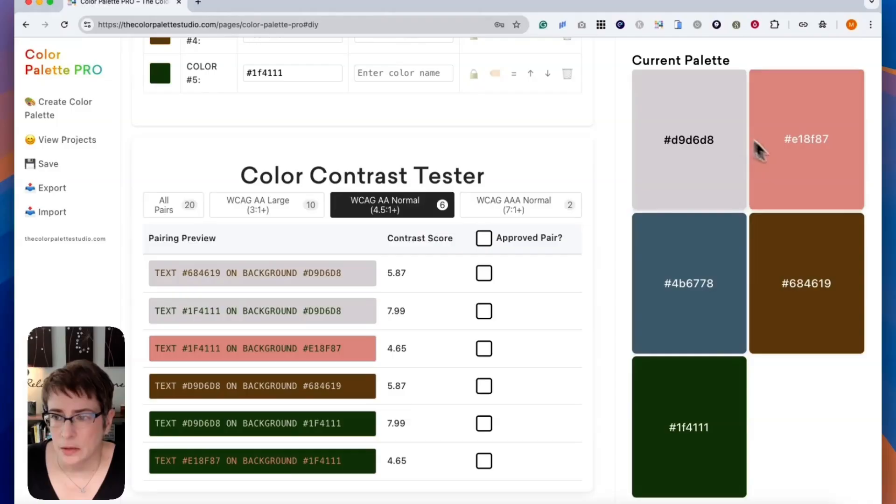
# Set the color naming theme to "French Countryside" and generate names for all palette colors
pyautogui.scroll(5, 564, 338)
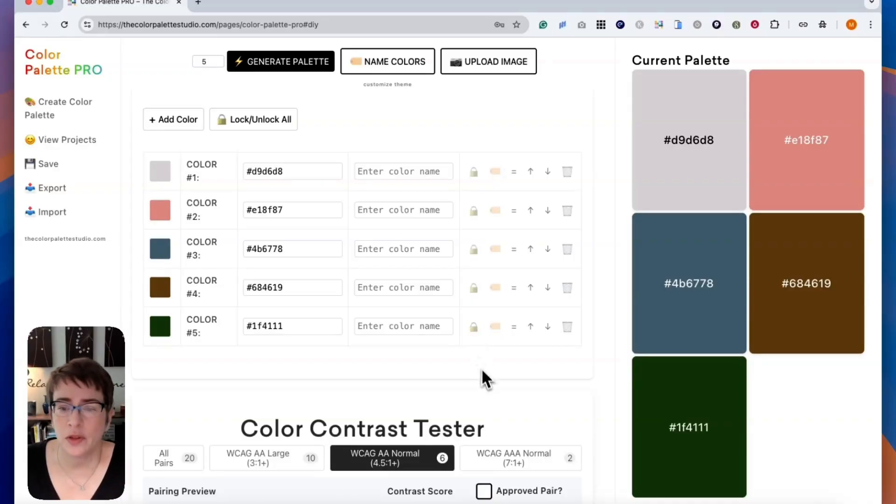
pyautogui.scroll(2, 483, 377)
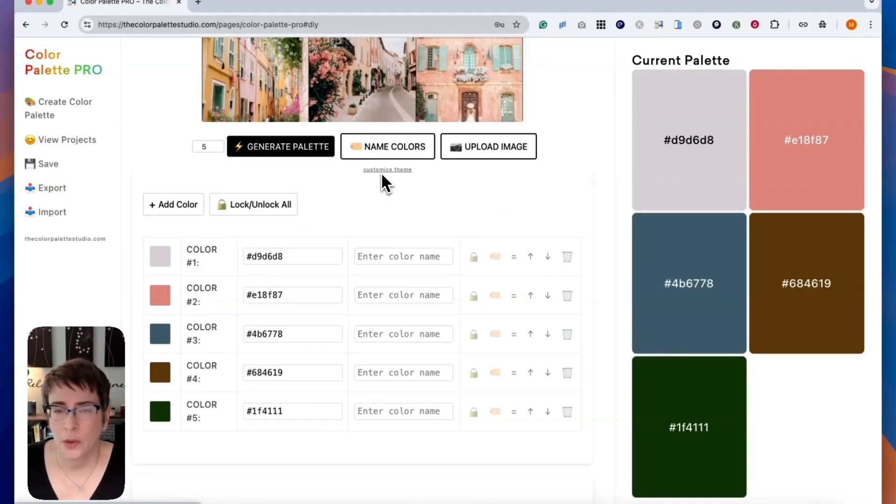
pyautogui.scroll(2, 527, 211)
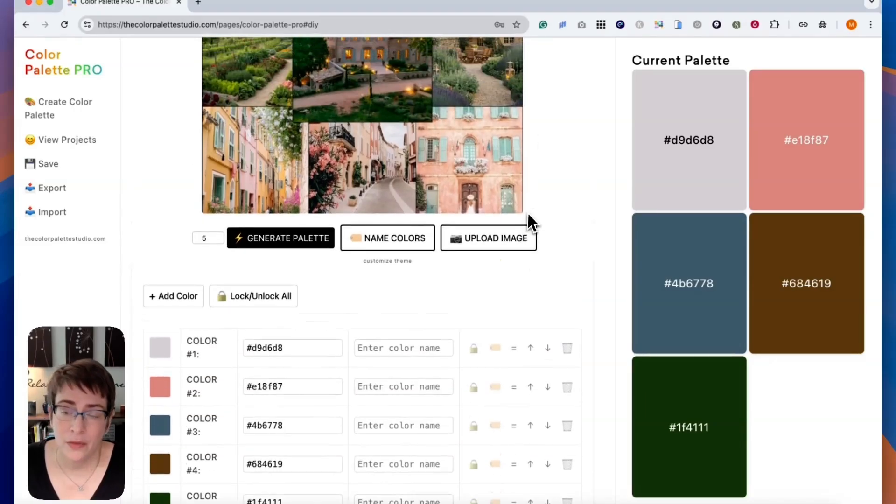
pyautogui.scroll(1, 575, 233)
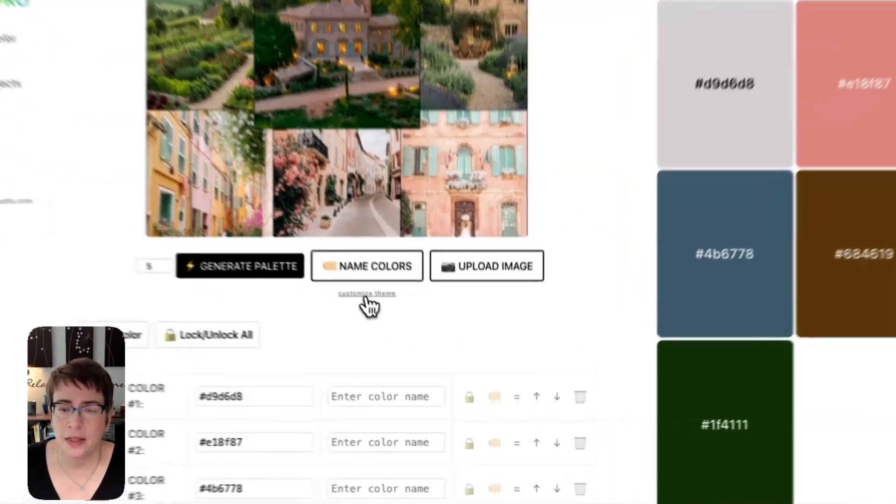
pyautogui.click(387, 318)
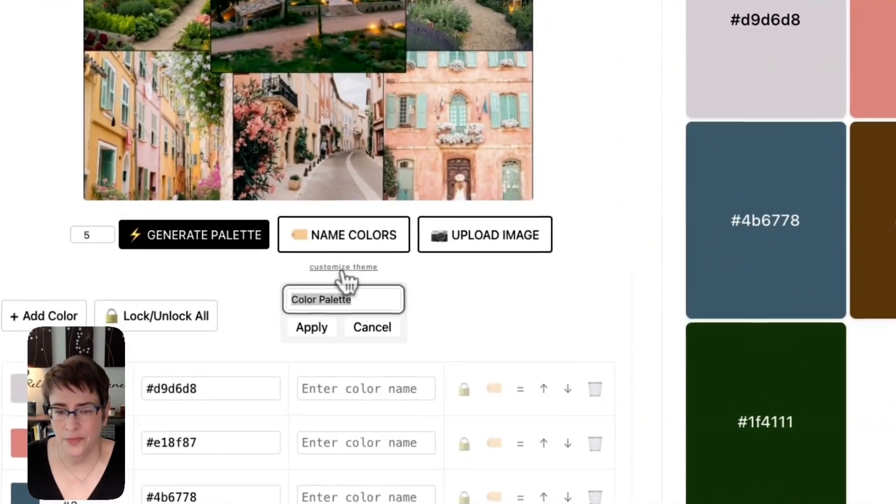
pyautogui.write('Fre')
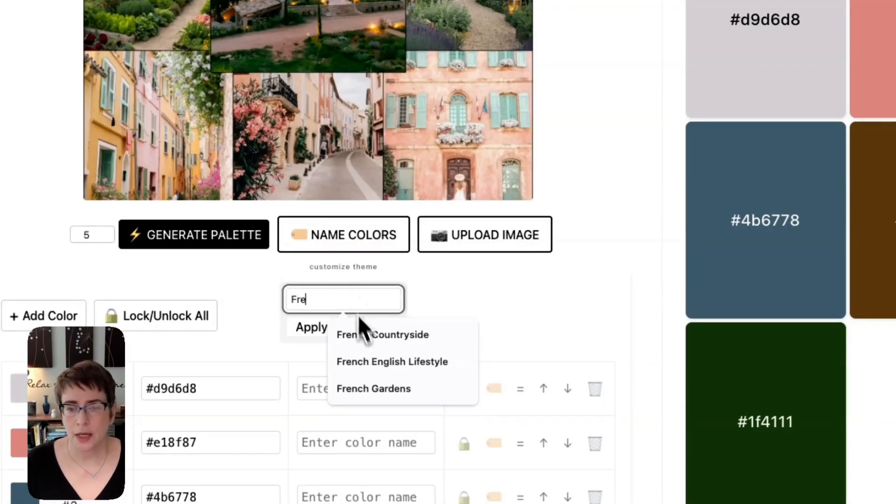
pyautogui.click(368, 340)
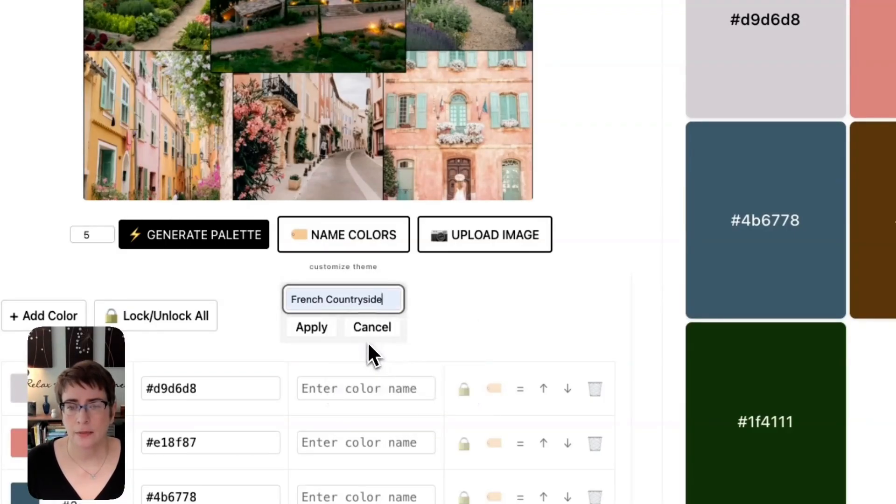
pyautogui.click(312, 327)
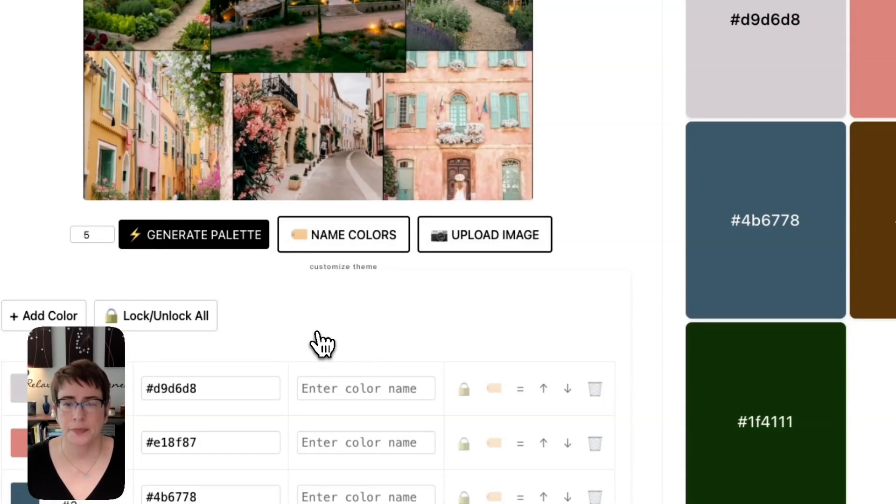
pyautogui.click(352, 243)
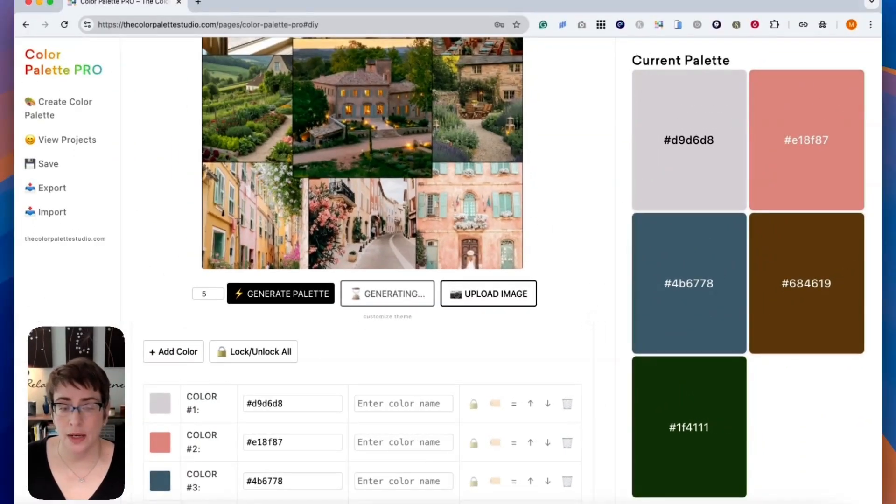
# Filter the Color Contrast Tester to WCAG AA Normal (4.5:1+) and mark all listed pairs as approved
pyautogui.scroll(-3, 585, 309)
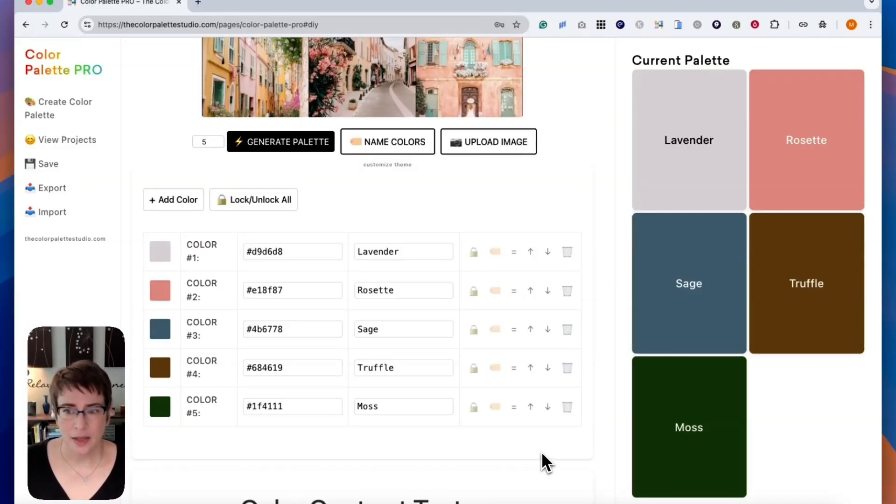
pyautogui.scroll(-1, 544, 446)
pyautogui.scroll(-5, 547, 442)
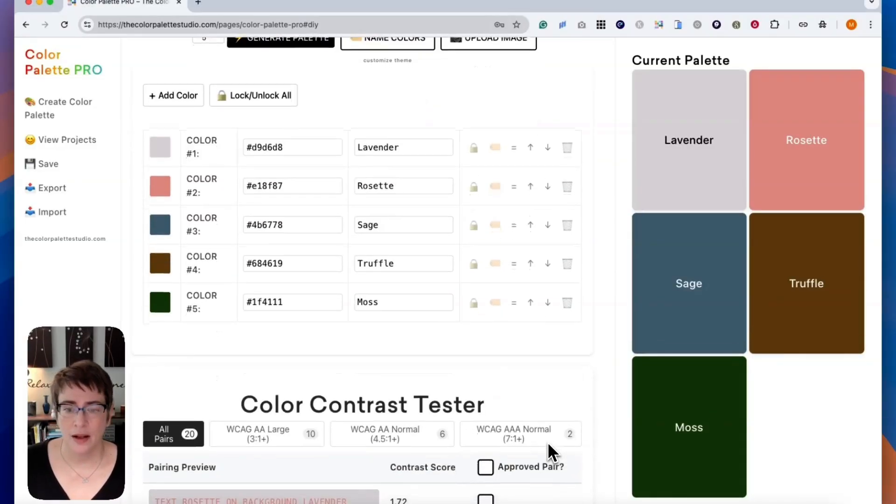
pyautogui.scroll(-3, 532, 401)
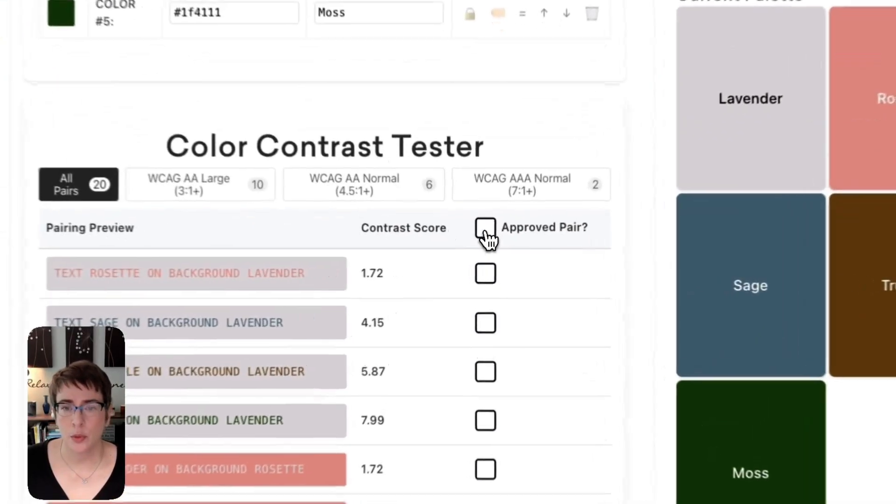
pyautogui.click(485, 239)
pyautogui.click(486, 239)
pyautogui.click(379, 195)
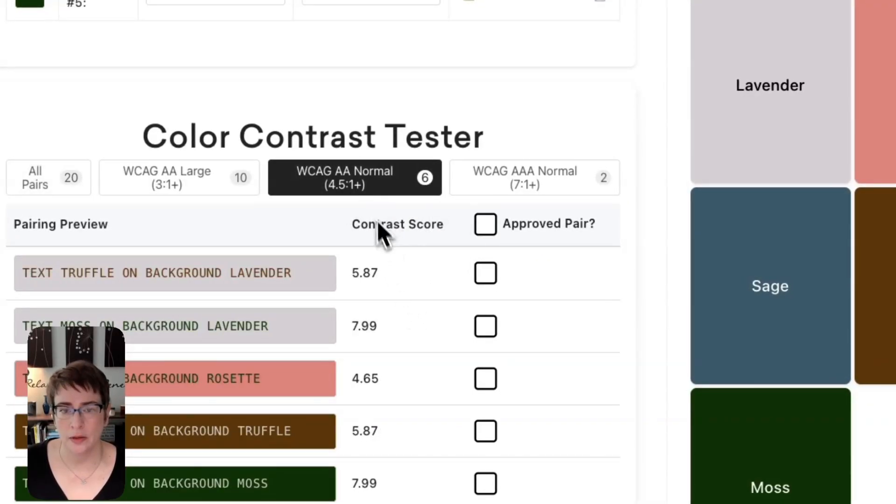
pyautogui.click(488, 226)
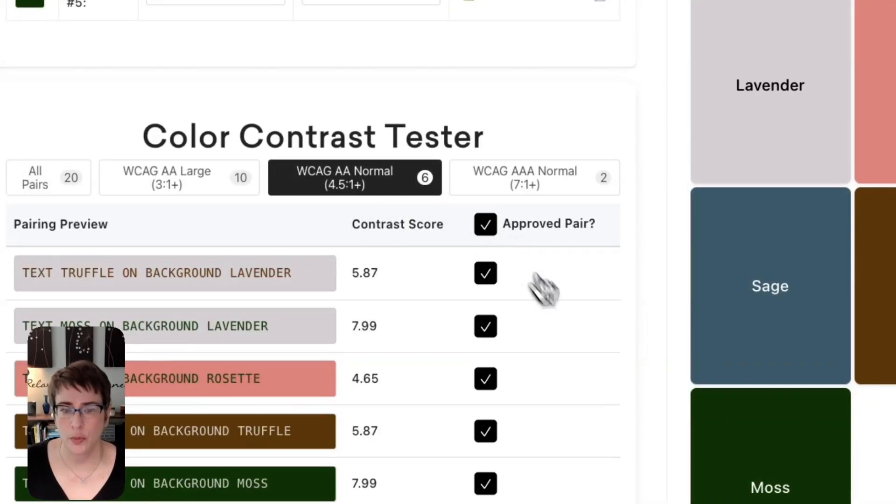
pyautogui.scroll(10, 599, 366)
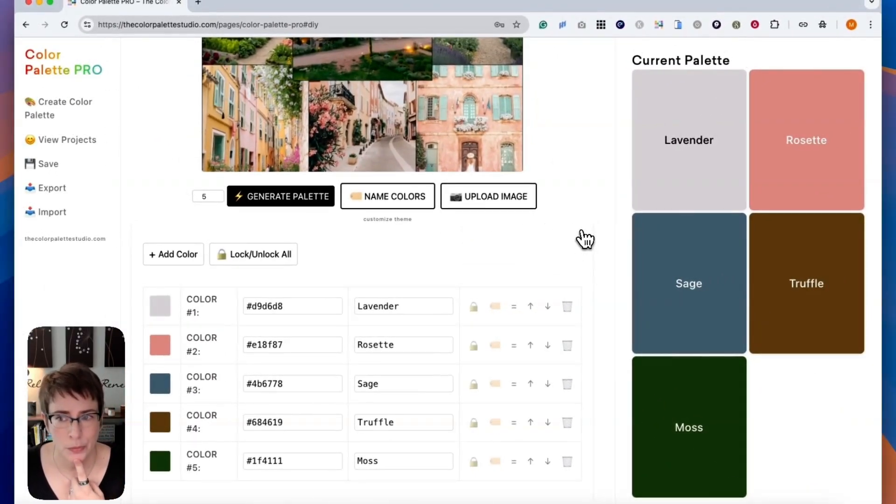
# Save the palette and set its graphical export to leave out HSL values and include approved color pairings
pyautogui.click(49, 163)
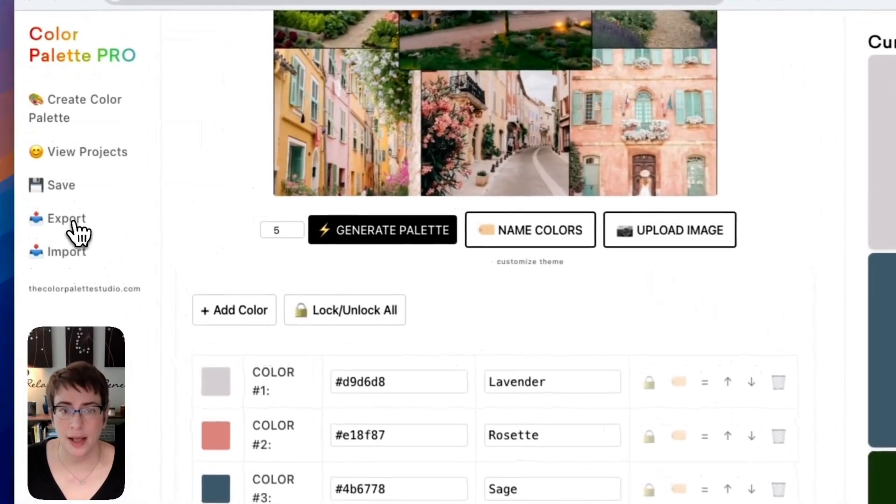
pyautogui.click(74, 224)
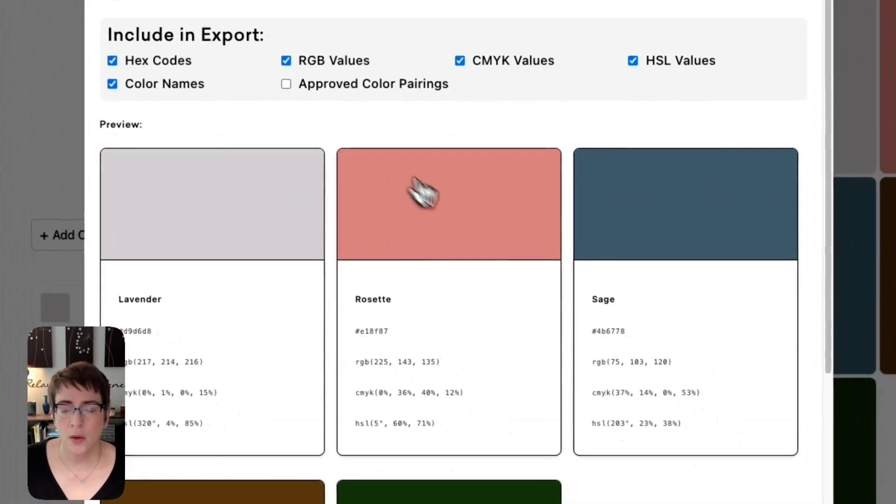
pyautogui.scroll(-6, 649, 387)
pyautogui.scroll(-1, 650, 389)
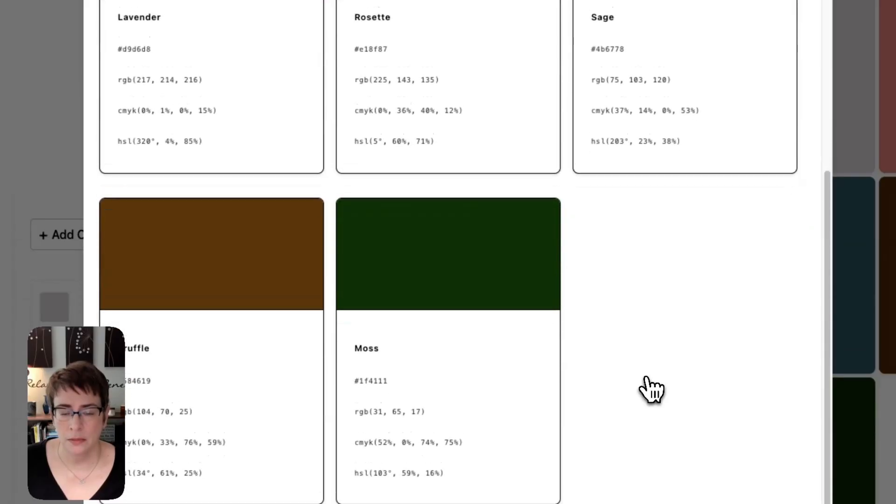
pyautogui.scroll(7, 651, 389)
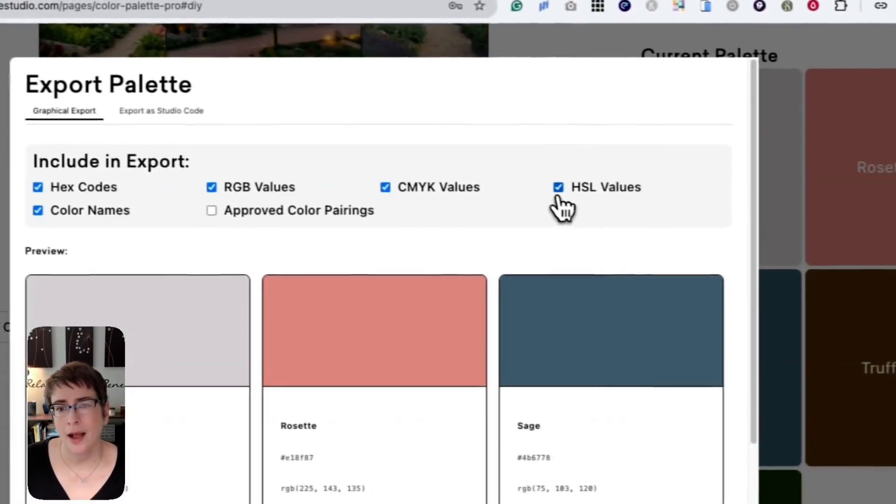
pyautogui.click(667, 190)
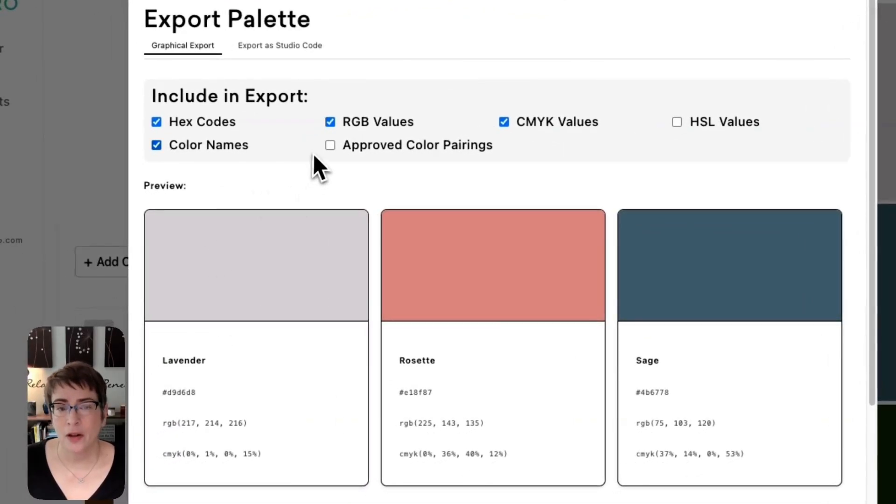
pyautogui.click(328, 148)
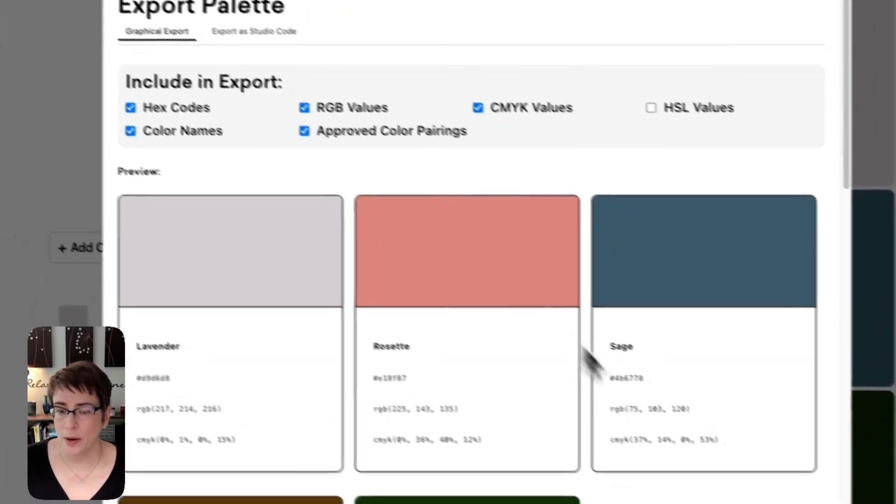
# Review the graphical export preview, examining the color cards and all approved pairings with their text, background and contrast details
pyautogui.scroll(-5, 639, 433)
pyautogui.scroll(-10, 635, 418)
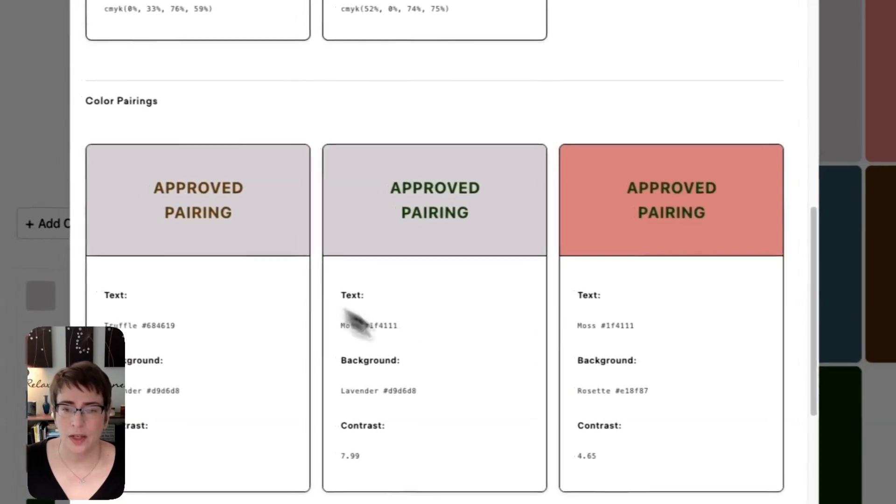
pyautogui.scroll(-4, 420, 351)
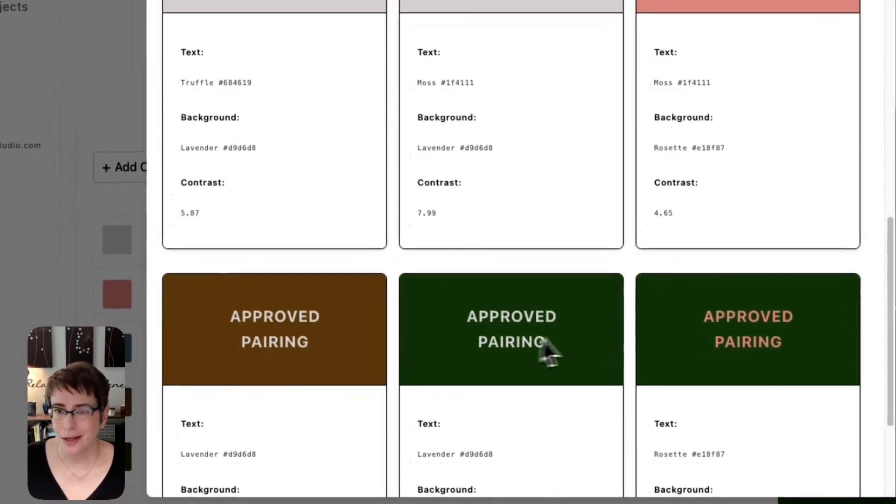
pyautogui.scroll(-3, 560, 326)
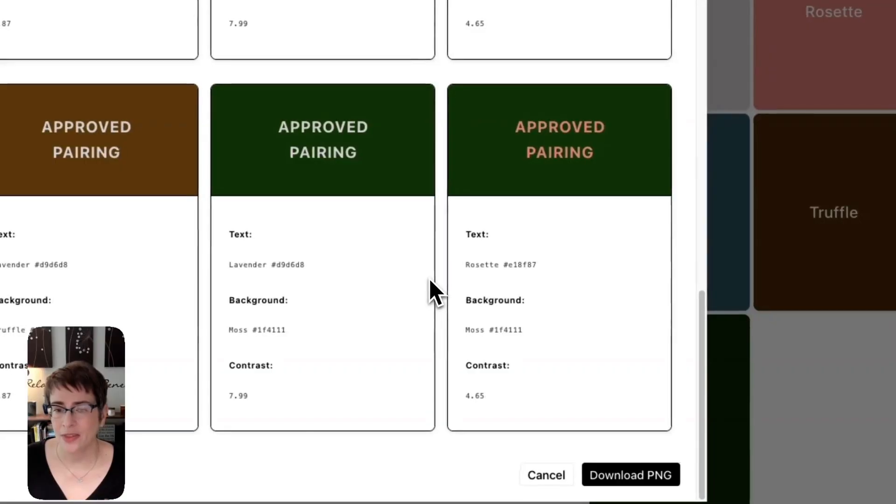
pyautogui.scroll(2, 438, 153)
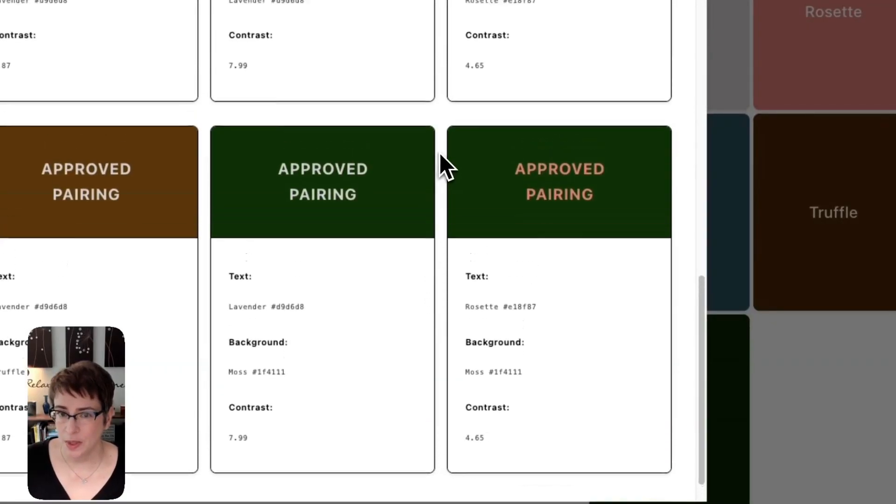
pyautogui.scroll(-1, 439, 153)
pyautogui.scroll(-2, 436, 138)
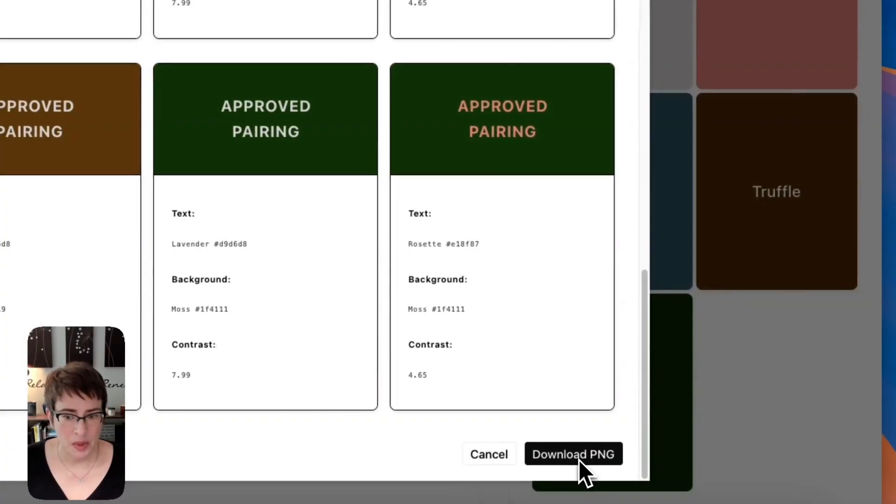
pyautogui.scroll(8, 578, 447)
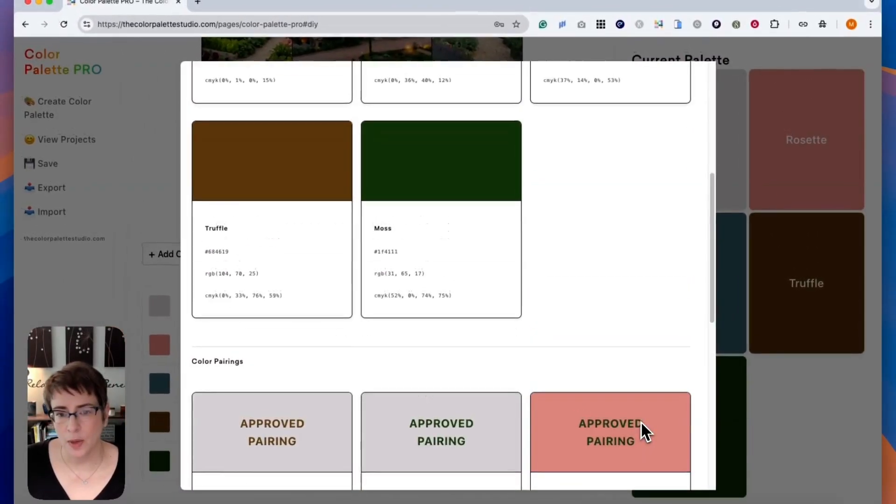
pyautogui.scroll(10, 642, 429)
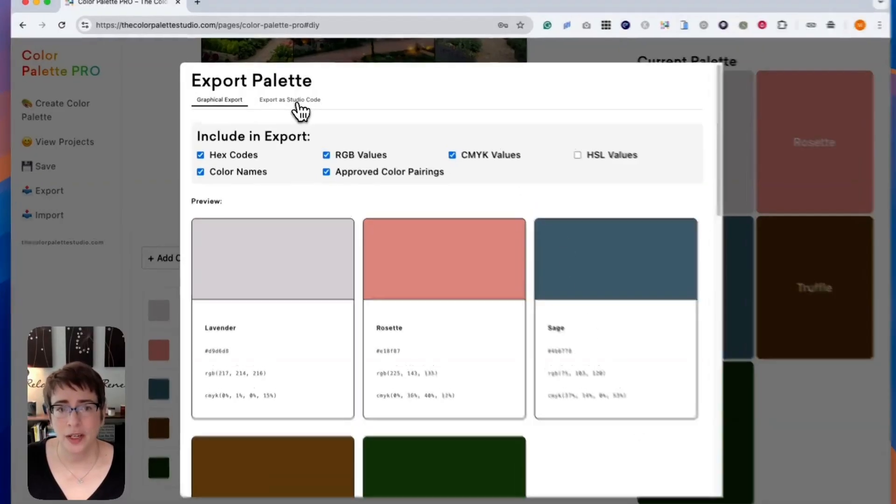
# Switch the palette export to Studio Code and copy the code
pyautogui.click(297, 102)
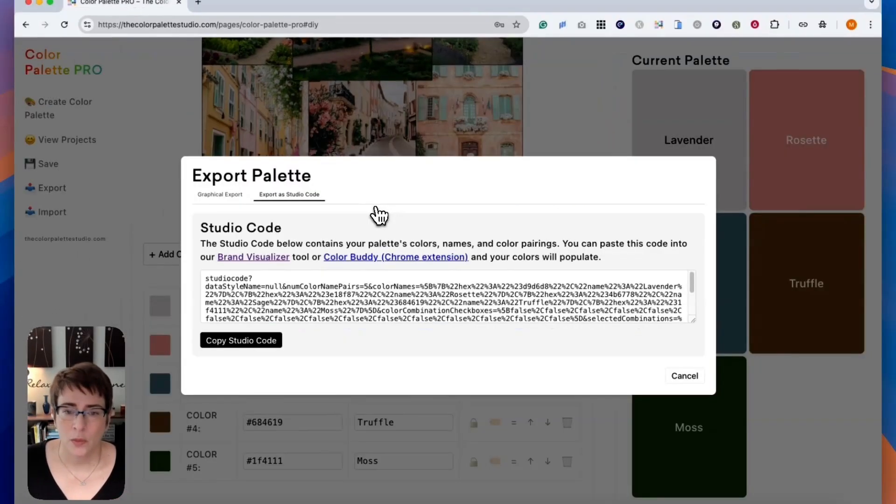
pyautogui.scroll(-3, 339, 312)
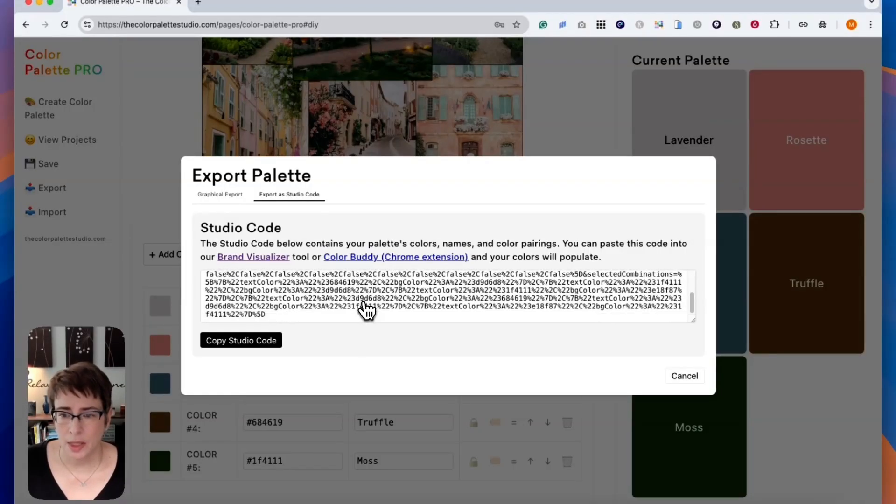
pyautogui.scroll(3, 367, 309)
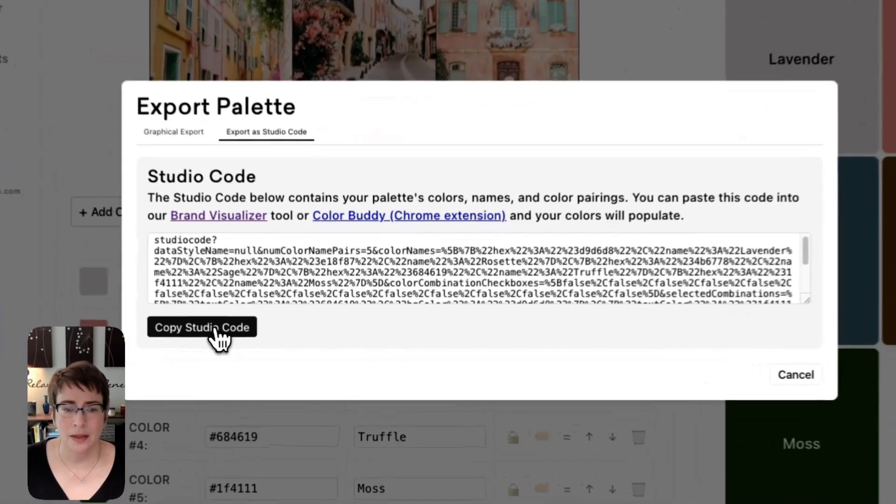
pyautogui.click(251, 341)
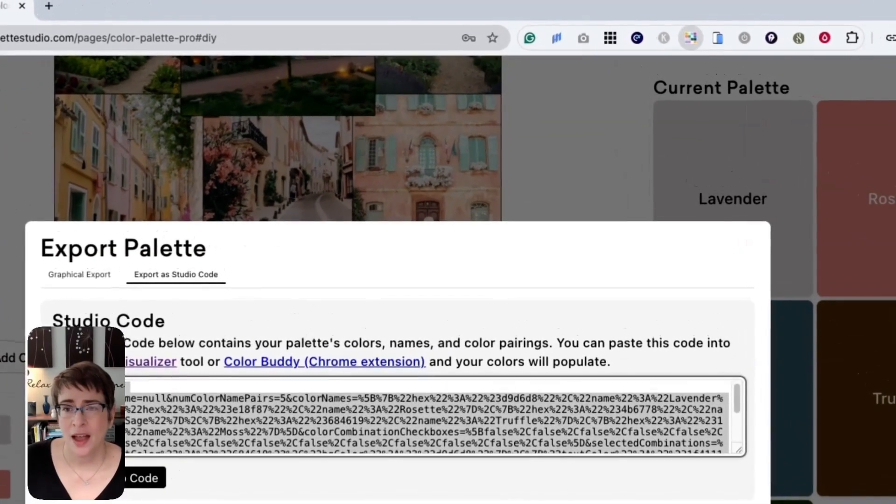
# Create a profile named "French Country" in the Color Buddy extension and make it the active profile
pyautogui.click(691, 38)
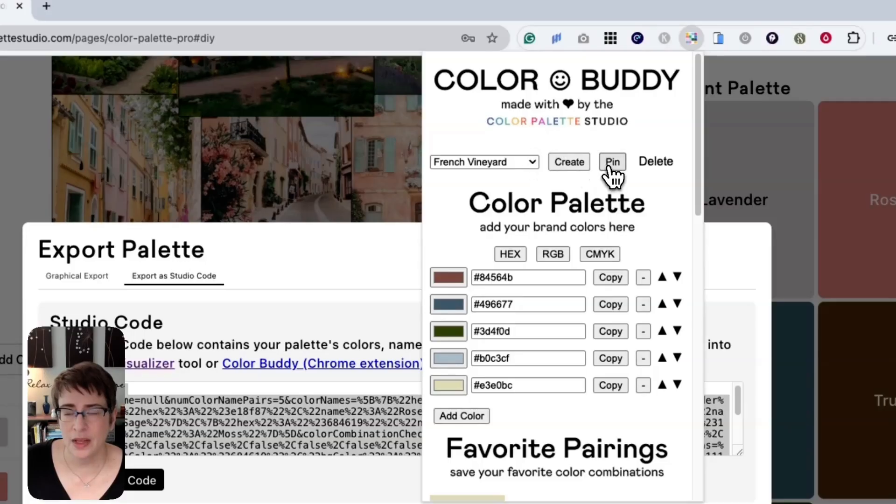
pyautogui.click(569, 162)
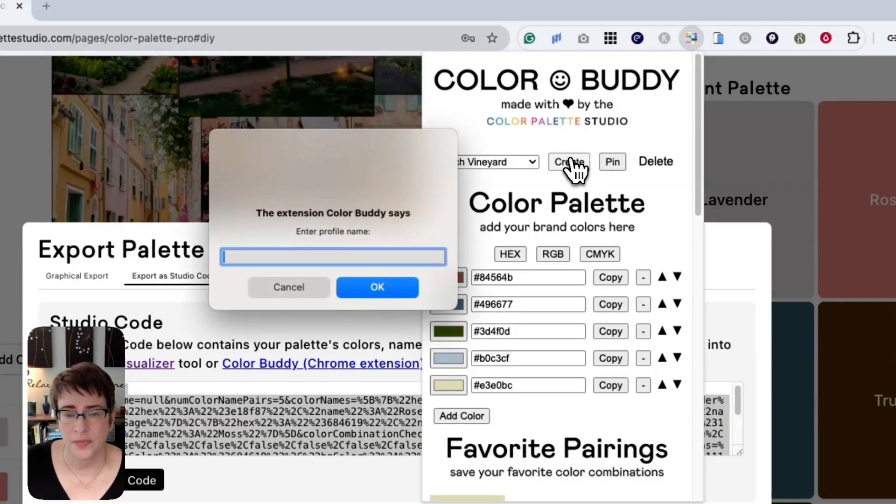
pyautogui.write('French Count')
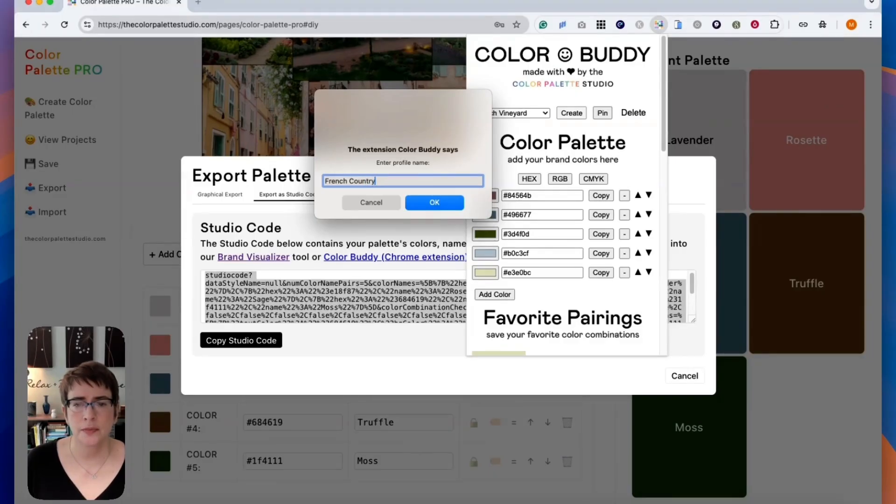
pyautogui.write('ry')
pyautogui.click(410, 202)
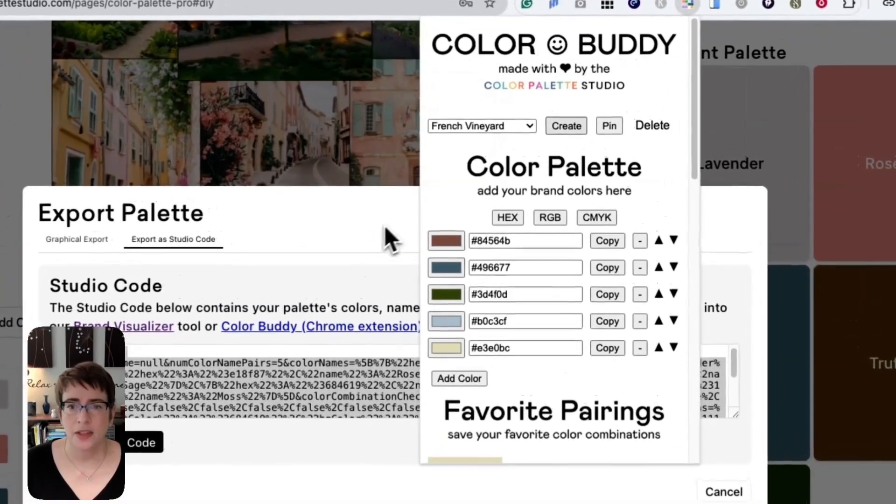
pyautogui.click(523, 126)
pyautogui.click(486, 87)
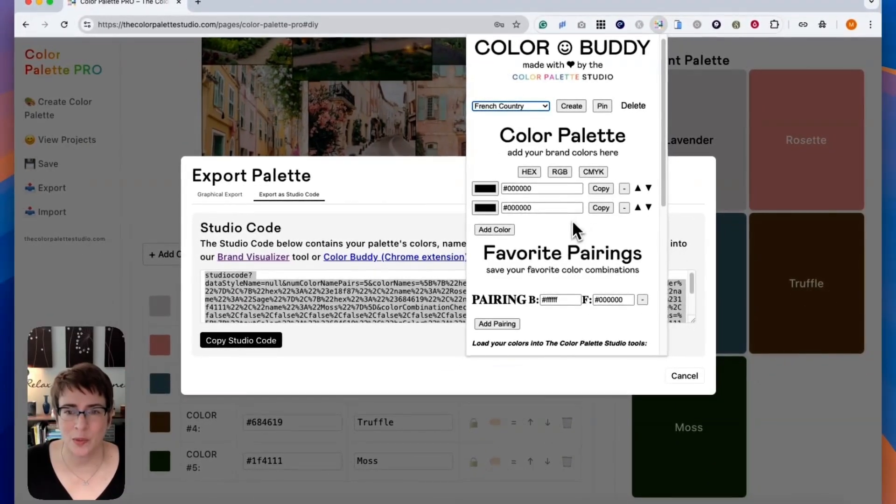
# Paste the copied Studio Code into the French Country profile and populate its colors and pairings
pyautogui.scroll(-3, 574, 230)
pyautogui.scroll(-1, 575, 230)
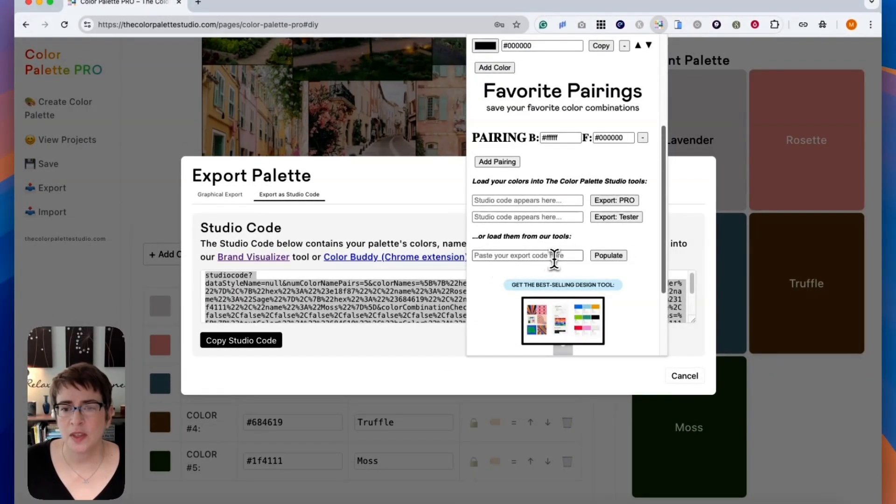
pyautogui.click(560, 255)
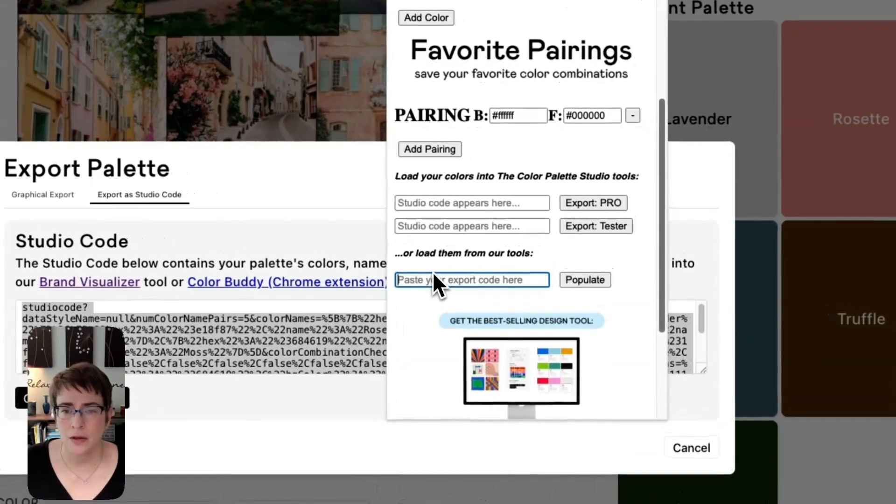
pyautogui.press('super+v')
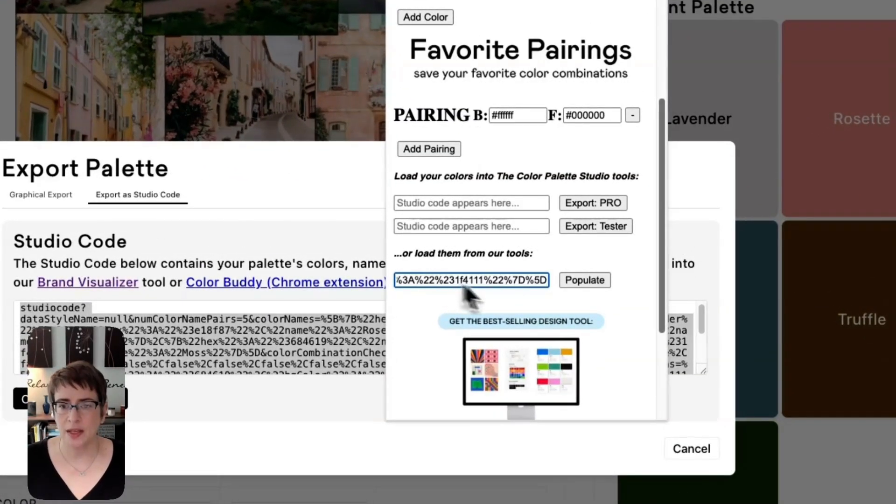
pyautogui.click(585, 284)
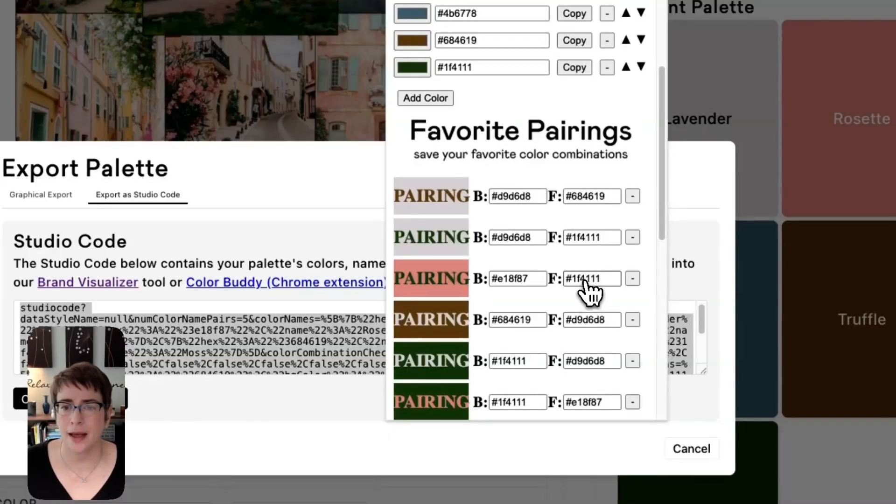
# View the French Country profile's color values as RGB and CMYK, and return them to HEX
pyautogui.scroll(5, 586, 283)
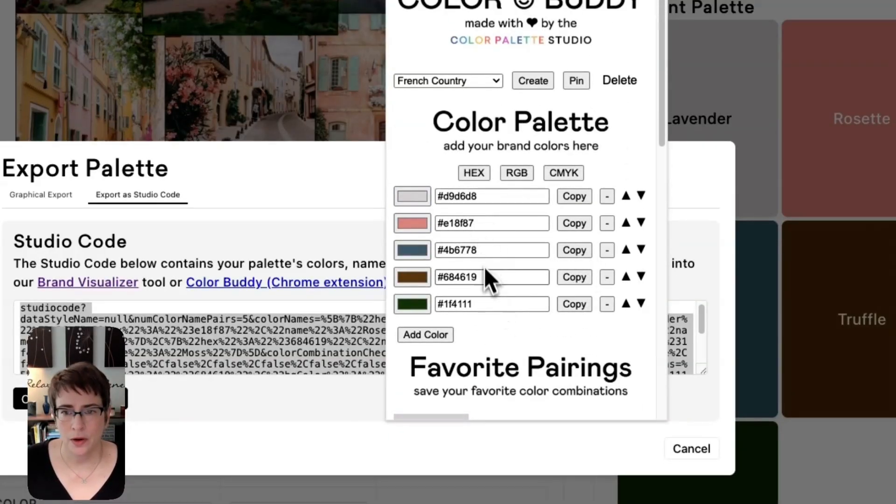
pyautogui.click(516, 173)
pyautogui.click(564, 175)
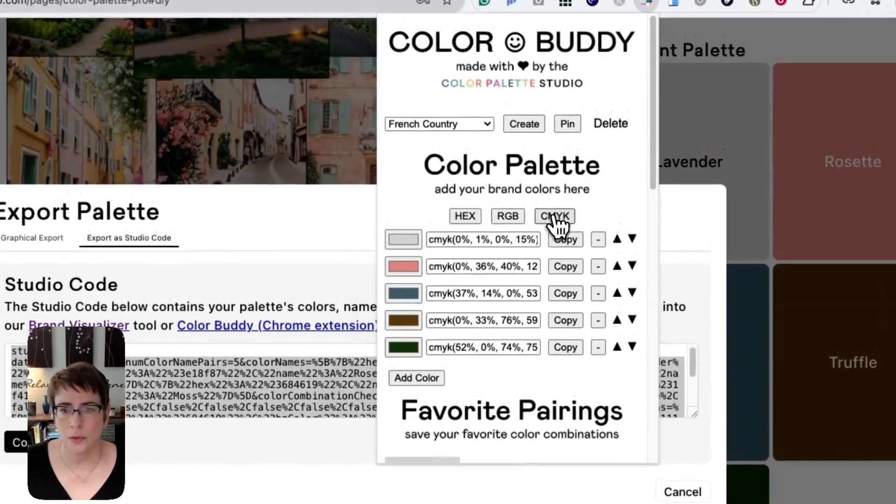
pyautogui.click(463, 216)
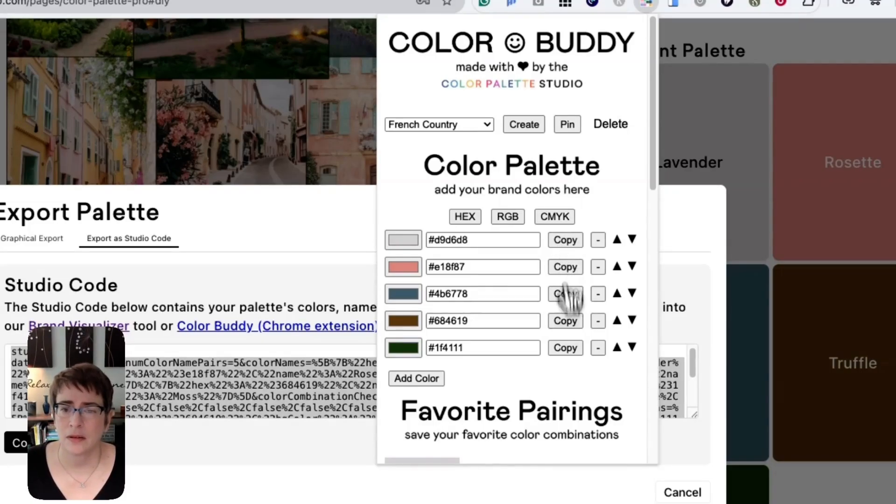
# Review the favorite pairings loaded into the French Country profile
pyautogui.scroll(-2, 567, 350)
pyautogui.scroll(-1, 562, 343)
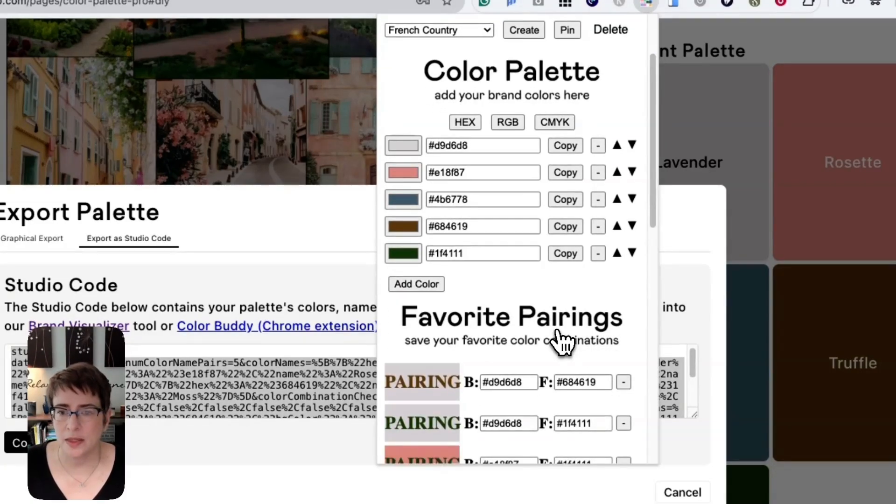
pyautogui.scroll(-8, 624, 320)
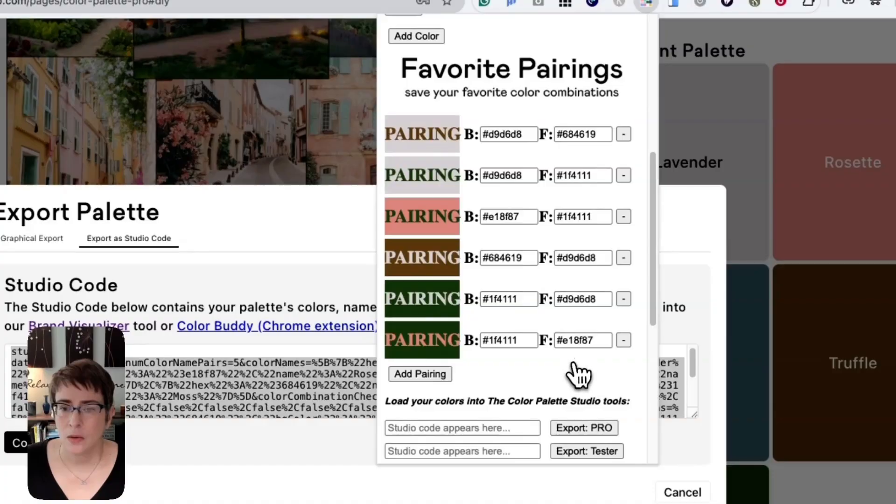
pyautogui.scroll(-1, 576, 375)
pyautogui.scroll(8, 577, 378)
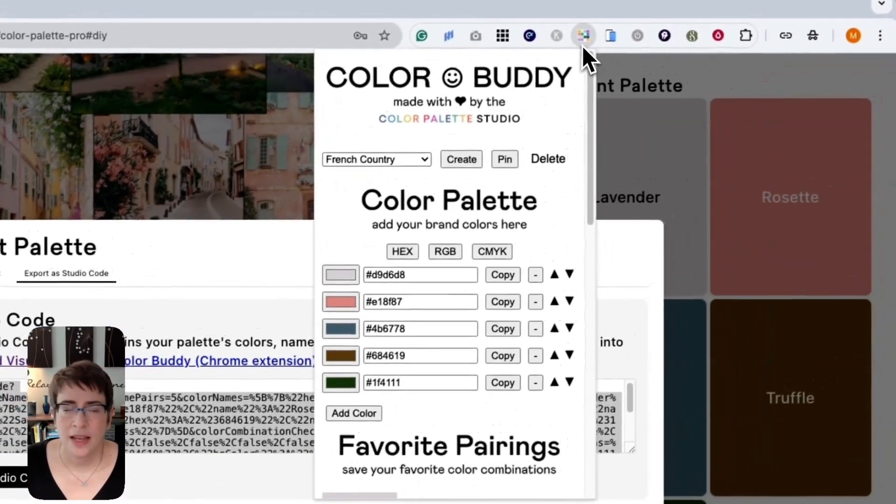
# Close Color Buddy and the palette export, and generate a new five-color palette from the photo collage
pyautogui.click(622, 17)
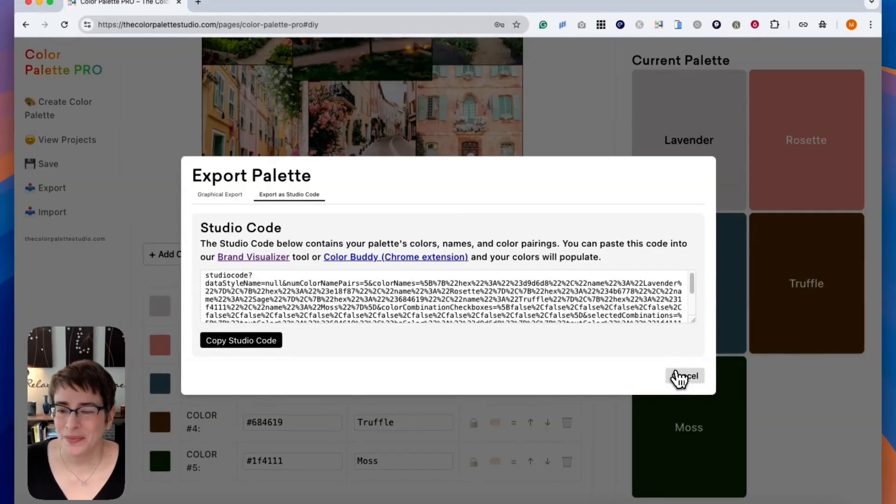
pyautogui.click(684, 376)
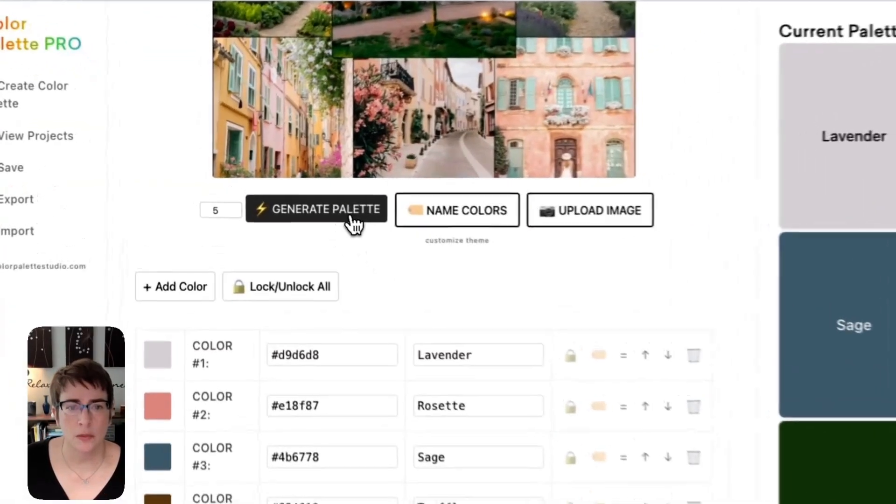
pyautogui.click(353, 224)
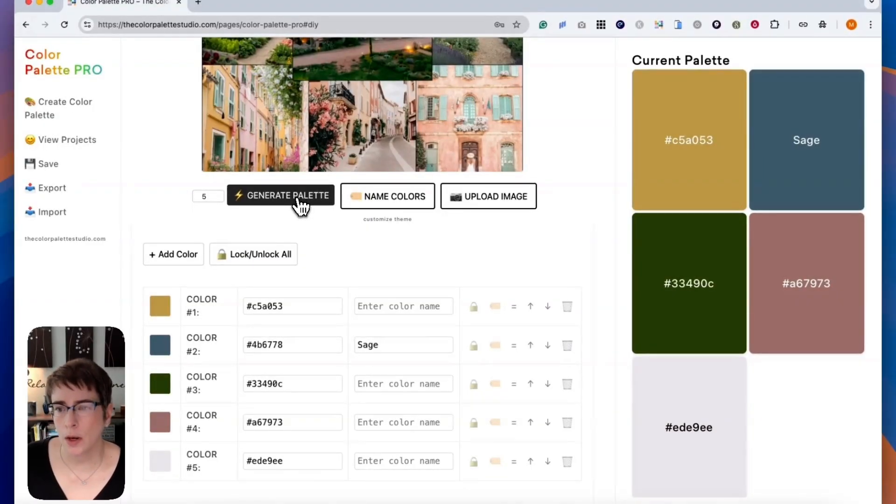
# Generate another five-color palette from the photo collage and name its colors using the French Countryside theme
pyautogui.click(300, 199)
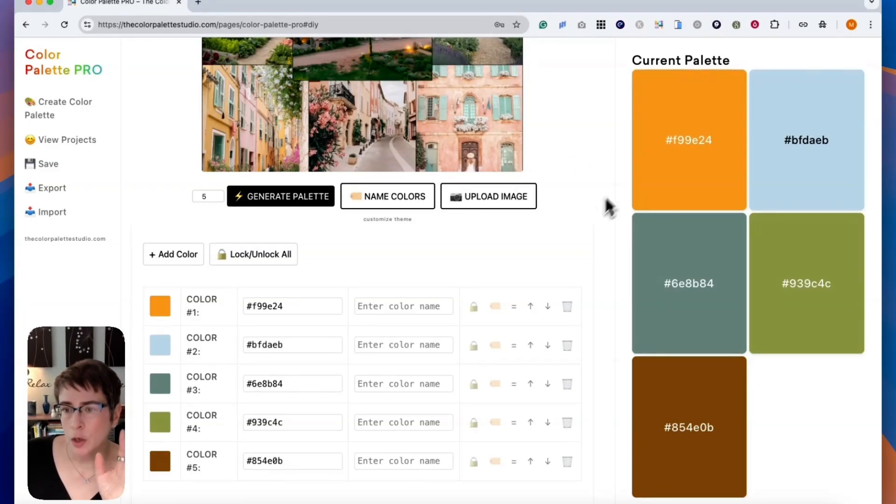
pyautogui.scroll(3, 658, 283)
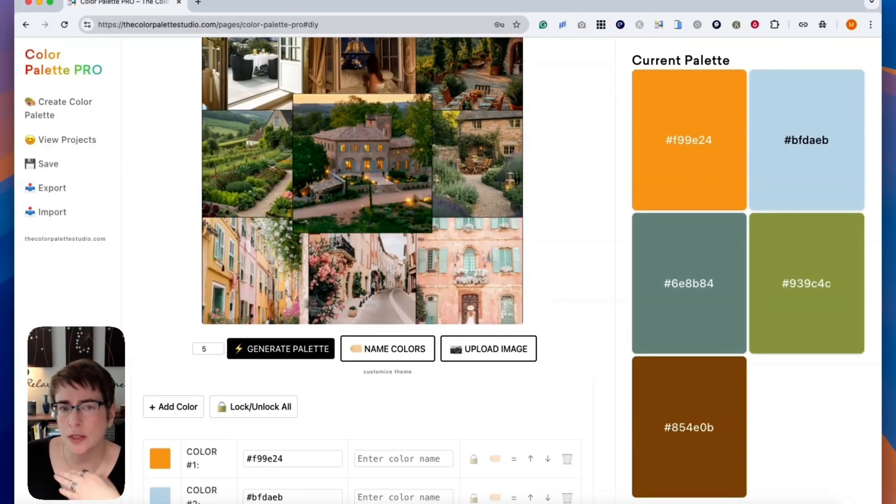
pyautogui.scroll(-5, 564, 360)
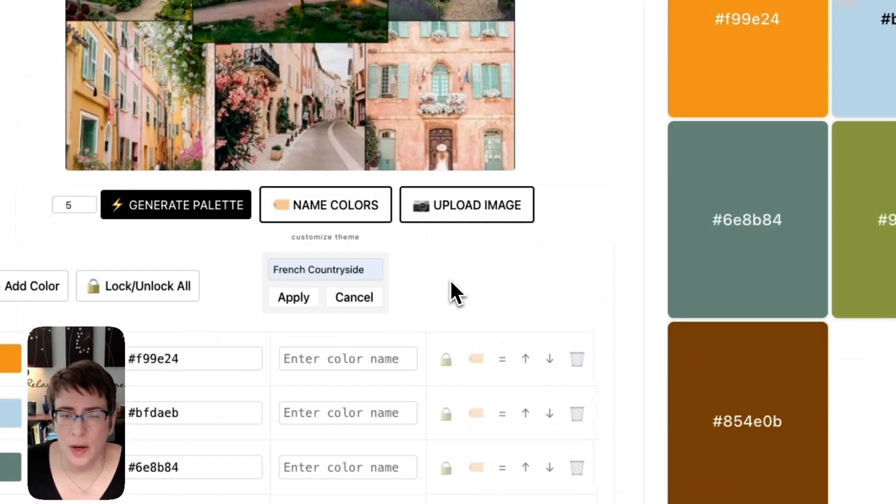
pyautogui.scroll(-1, 576, 250)
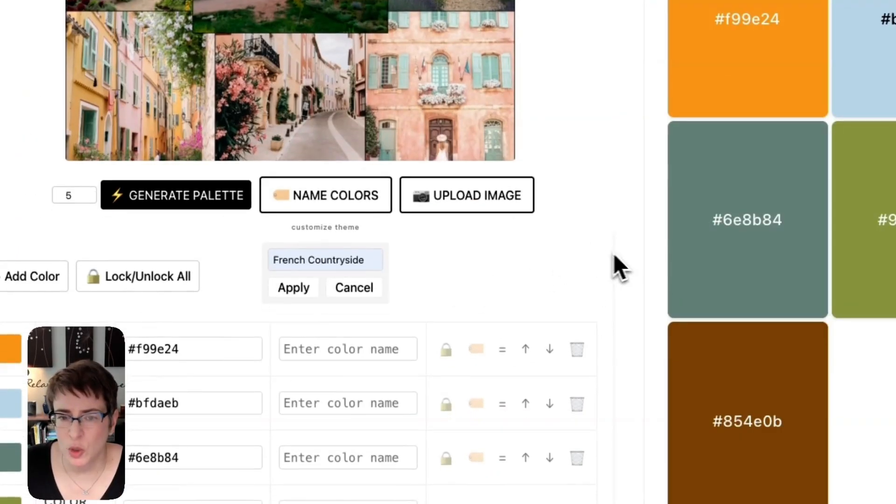
pyautogui.click(349, 206)
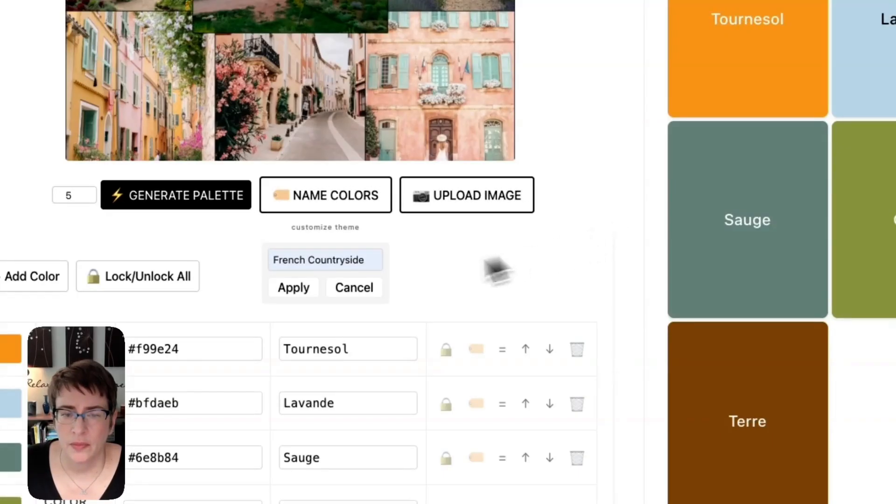
pyautogui.click(368, 290)
# Filter the contrast pairings of the newly named palette to those meeting WCAG AA Normal (4.5:1+)
pyautogui.scroll(-2, 565, 227)
pyautogui.scroll(-5, 570, 241)
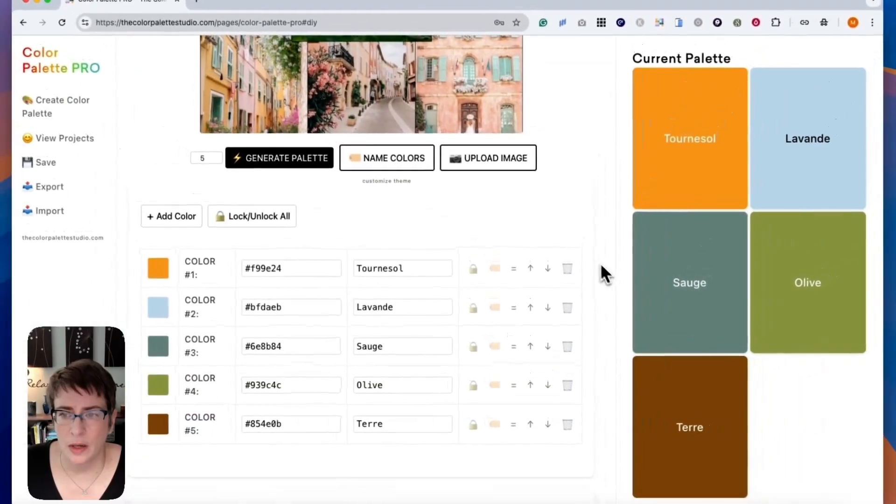
pyautogui.scroll(-10, 606, 340)
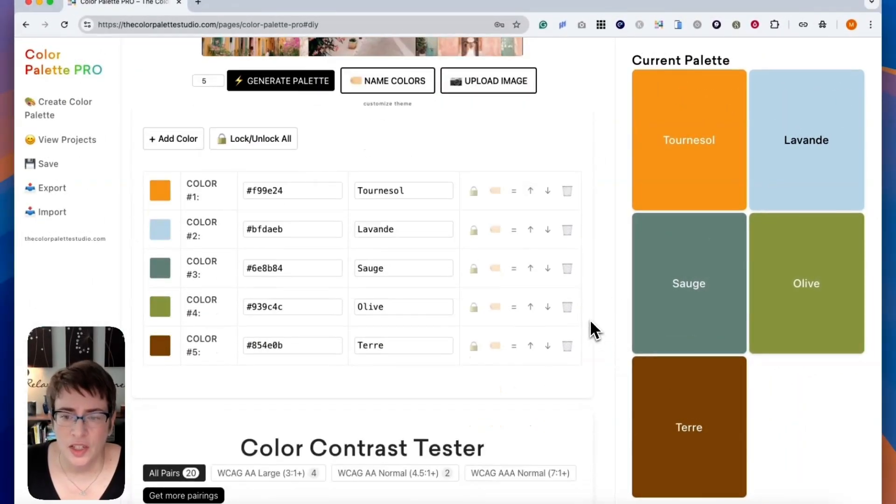
pyautogui.scroll(-3, 583, 317)
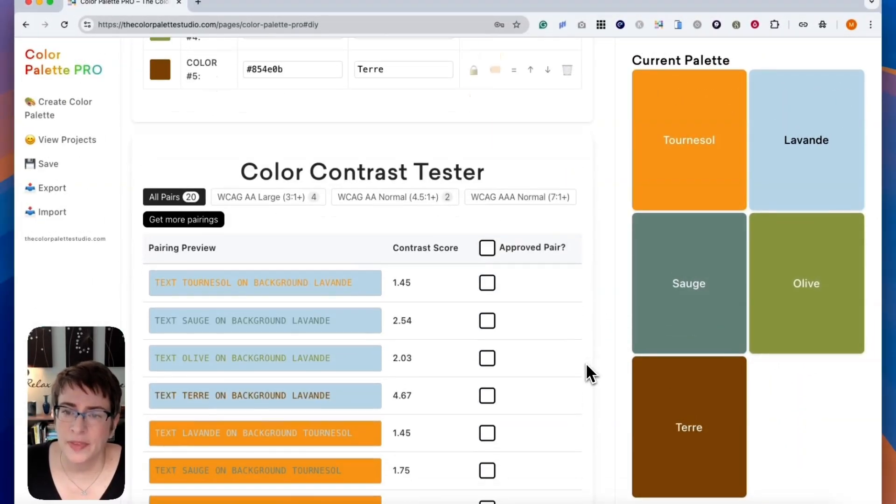
pyautogui.scroll(-3, 586, 365)
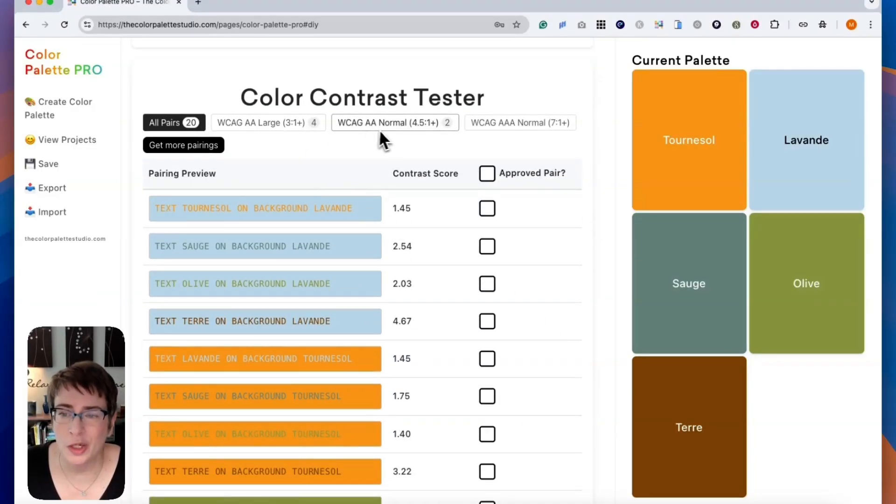
pyautogui.click(432, 128)
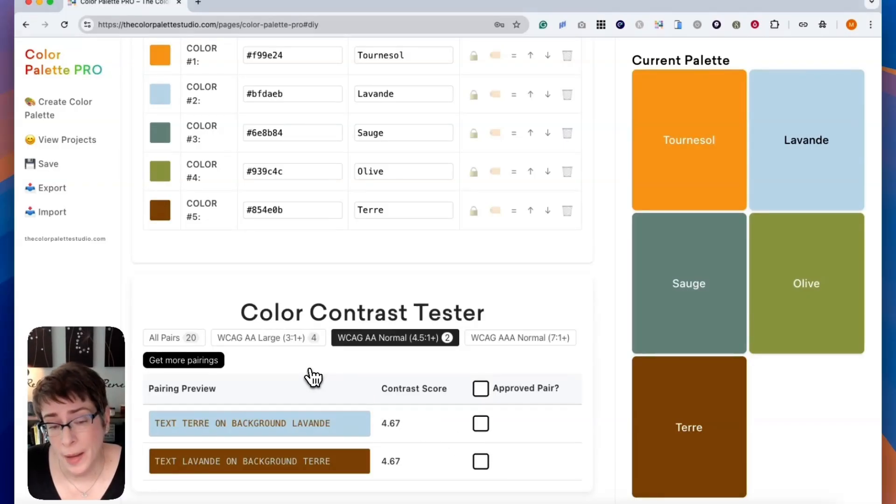
# Get more pairings by adding the suggested colors #2c3835, #d6dbb4 and #fdd8a7 to the palette
pyautogui.click(186, 365)
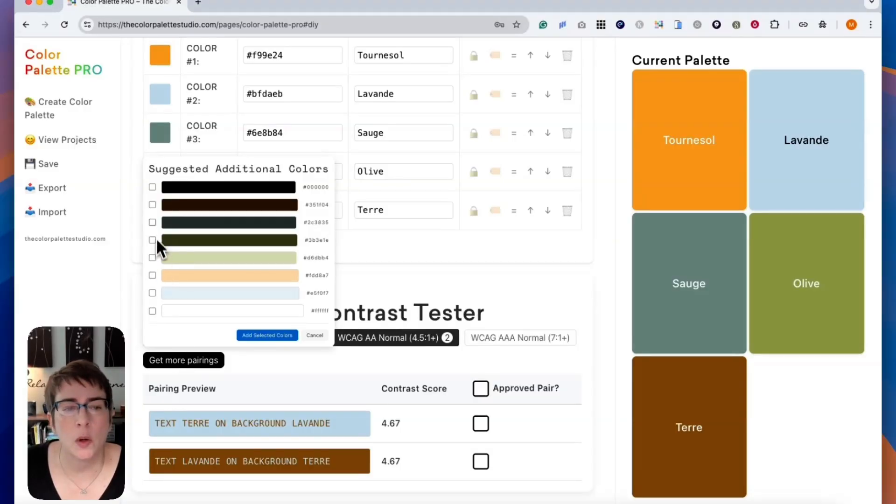
pyautogui.click(152, 222)
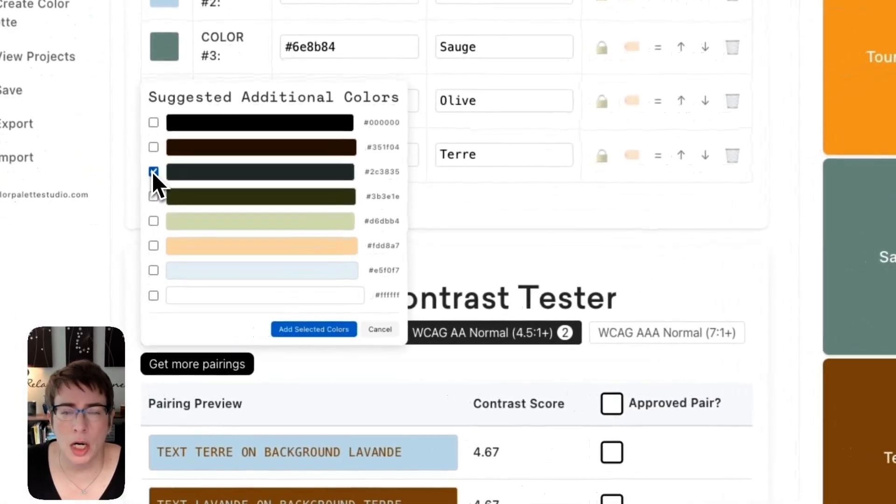
pyautogui.click(153, 220)
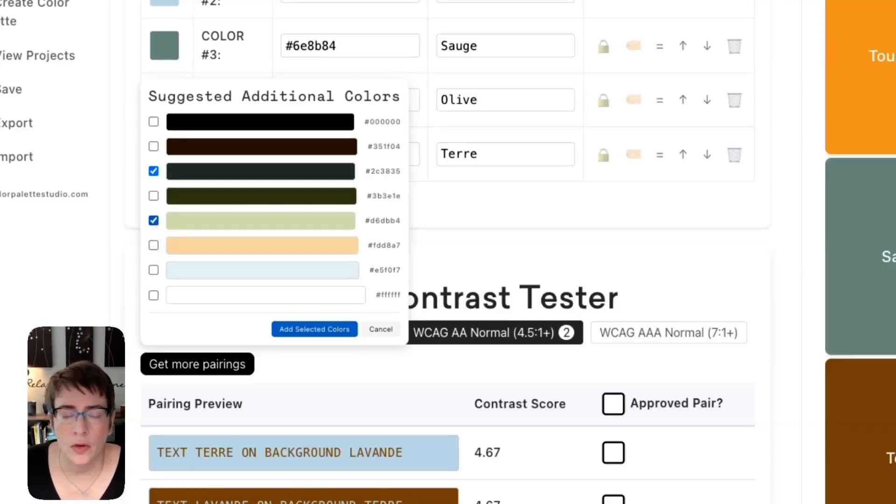
pyautogui.click(154, 245)
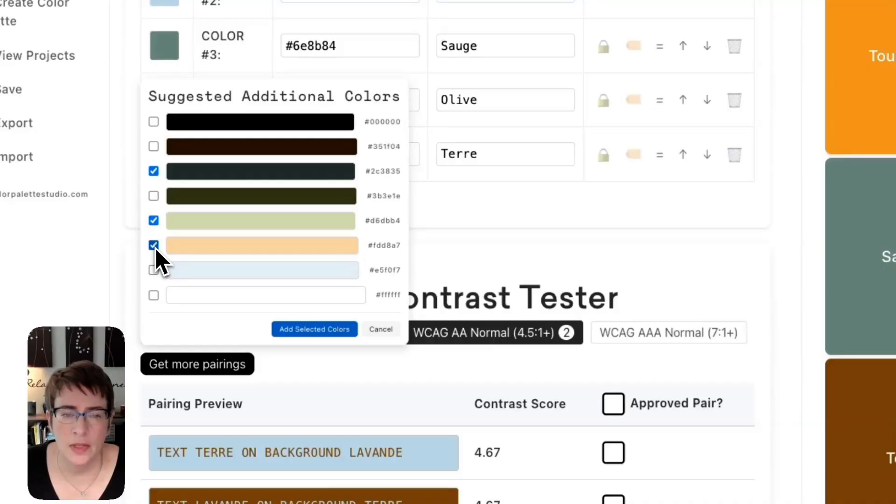
pyautogui.click(286, 330)
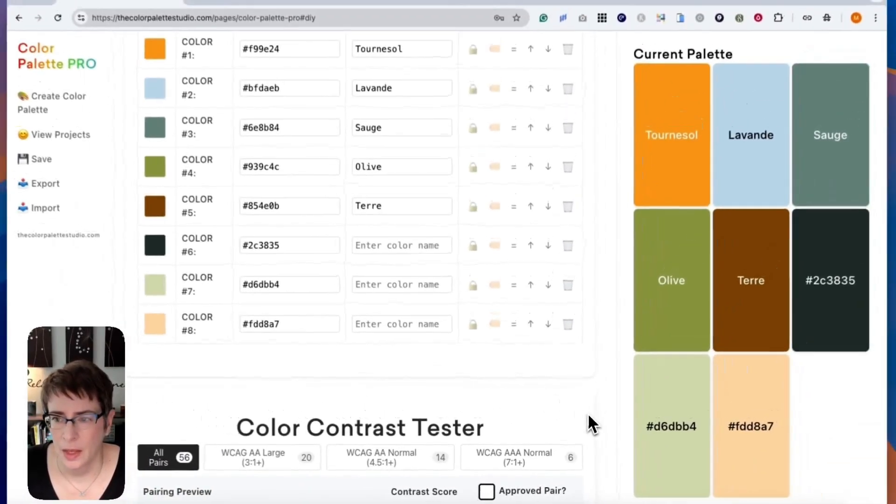
# Check the color list with the added colors and show only its WCAG AA Normal (4.5:1+) contrast pairings
pyautogui.scroll(-1, 591, 411)
pyautogui.scroll(3, 590, 407)
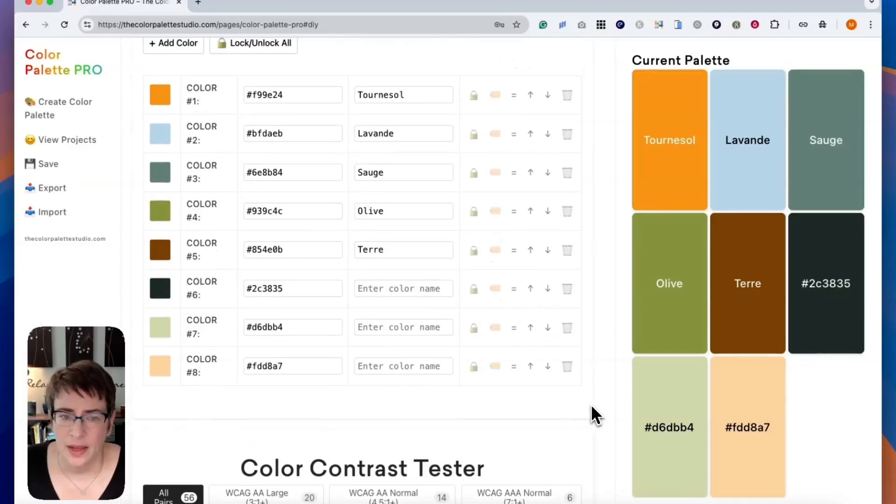
pyautogui.scroll(2, 591, 406)
pyautogui.scroll(-3, 591, 406)
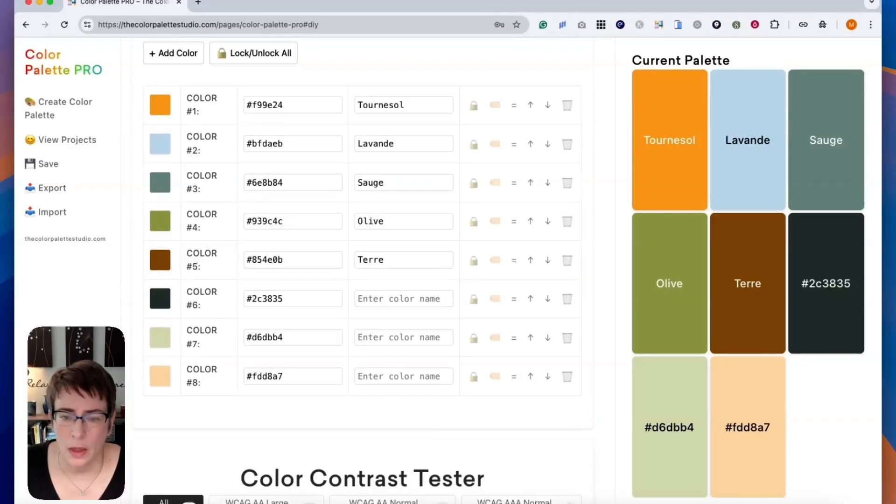
pyautogui.scroll(-1, 591, 406)
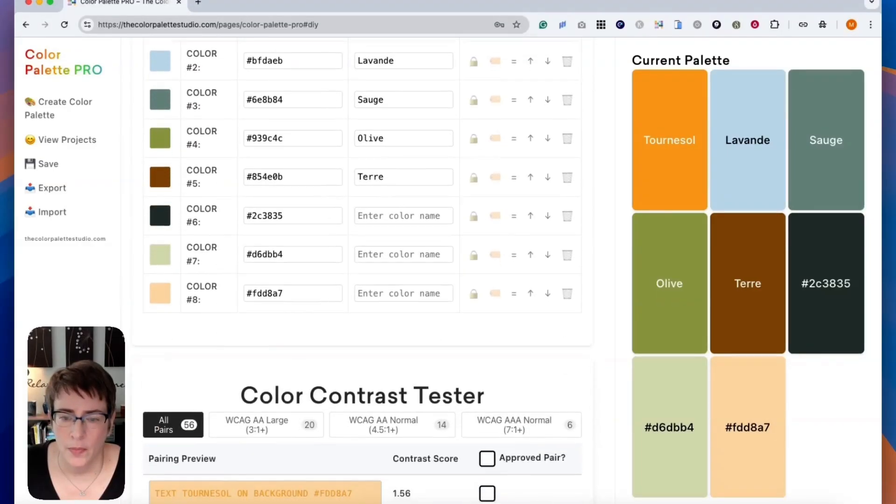
pyautogui.click(425, 434)
pyautogui.scroll(-7, 532, 468)
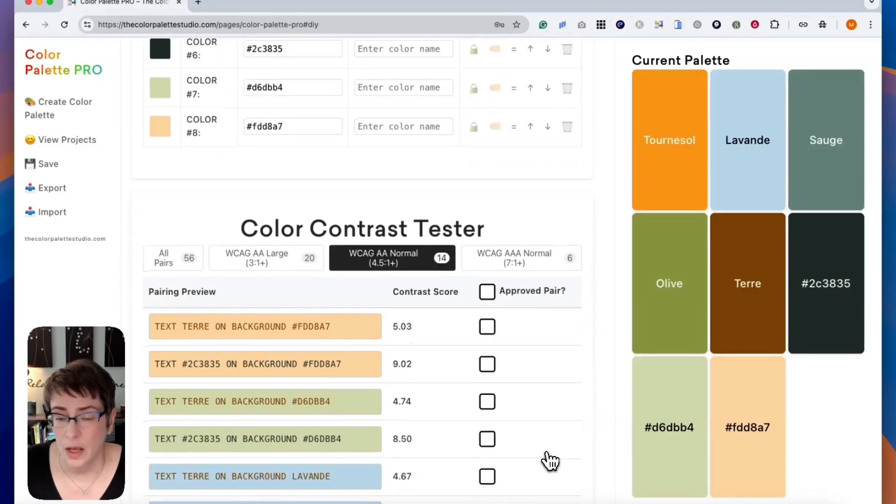
# Examine which palette colors are used in the WCAG AA Normal pairings and which are missing
pyautogui.scroll(-4, 546, 462)
pyautogui.scroll(14, 546, 462)
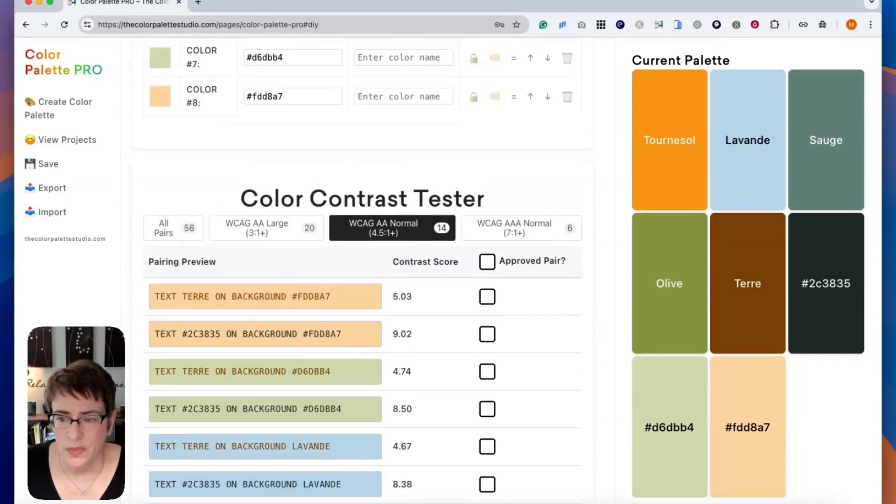
pyautogui.scroll(4, 550, 462)
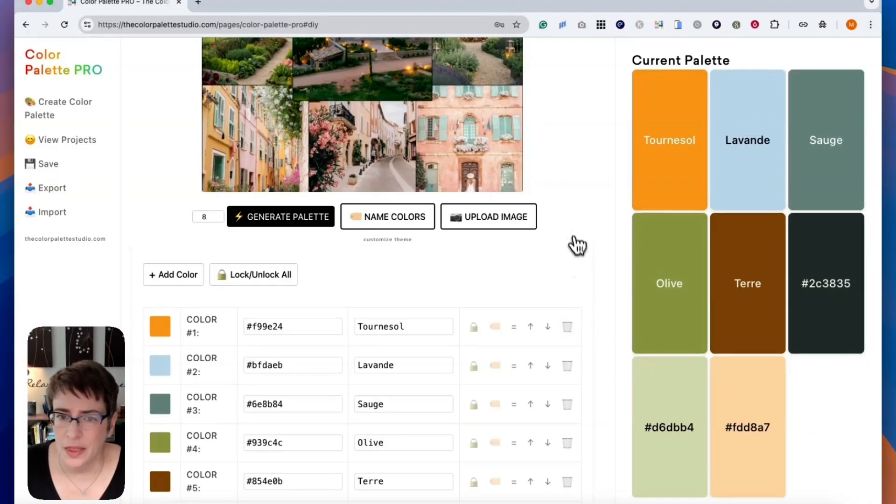
pyautogui.scroll(-2, 569, 275)
pyautogui.scroll(-15, 564, 306)
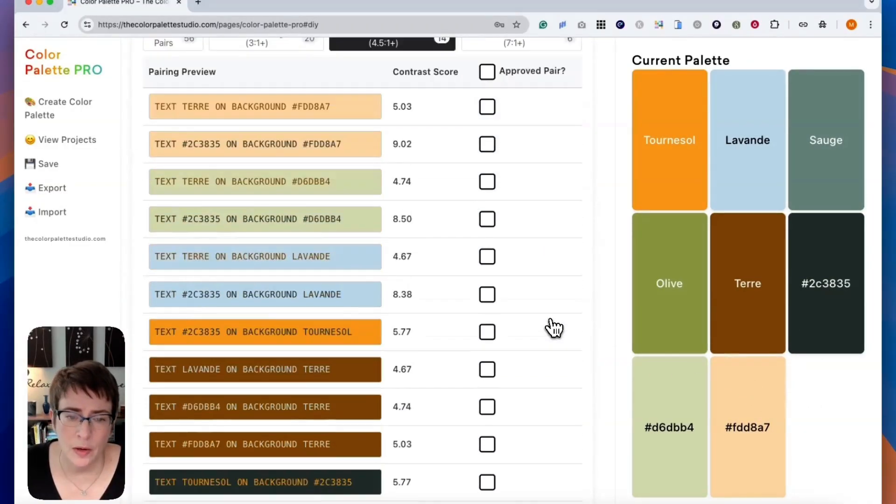
pyautogui.scroll(1, 565, 316)
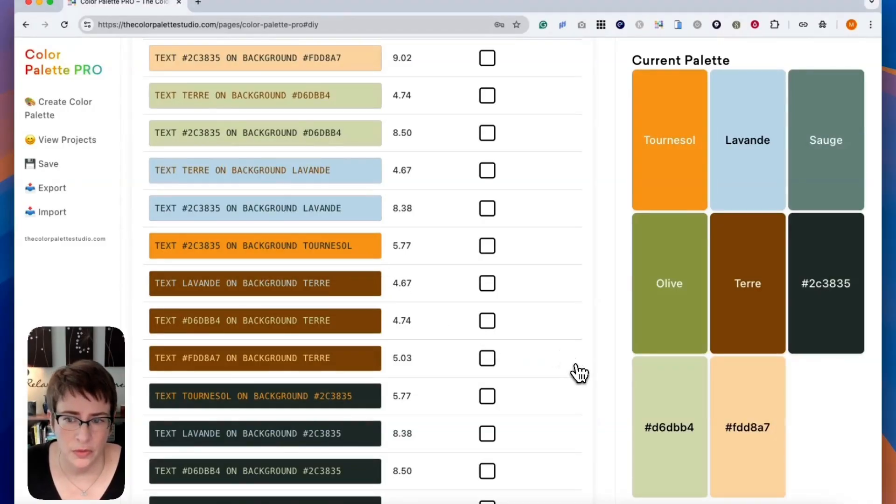
pyautogui.scroll(3, 578, 373)
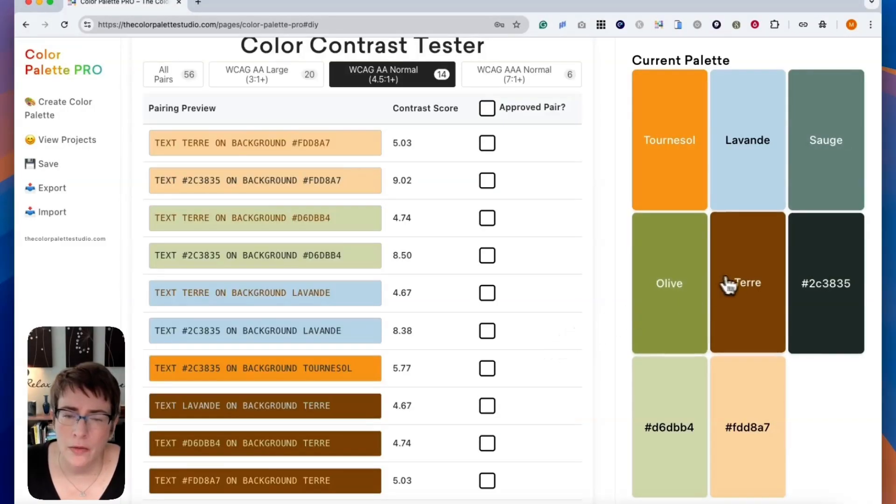
pyautogui.scroll(-4, 595, 392)
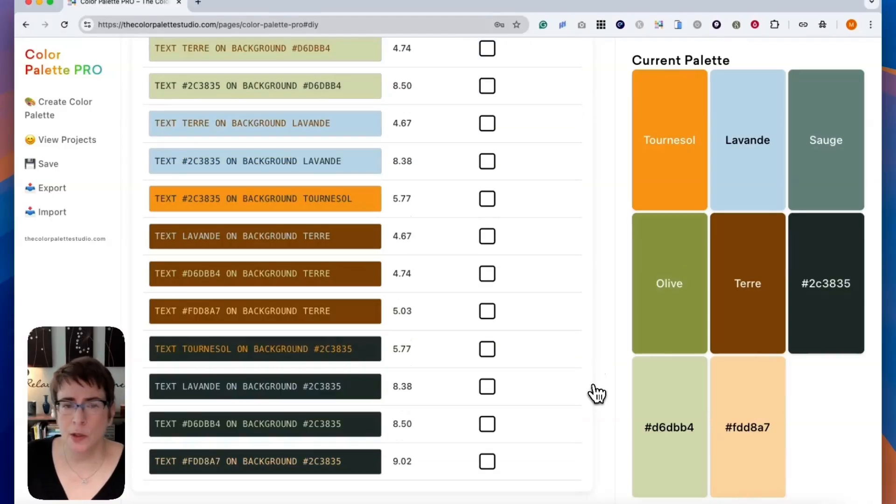
pyautogui.scroll(3, 596, 392)
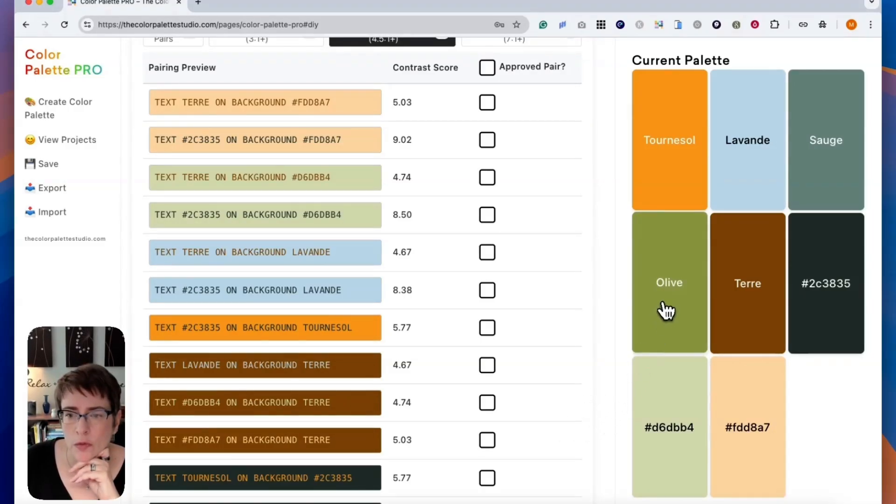
# Remove the Olive color #939c4c from the palette
pyautogui.scroll(4, 602, 297)
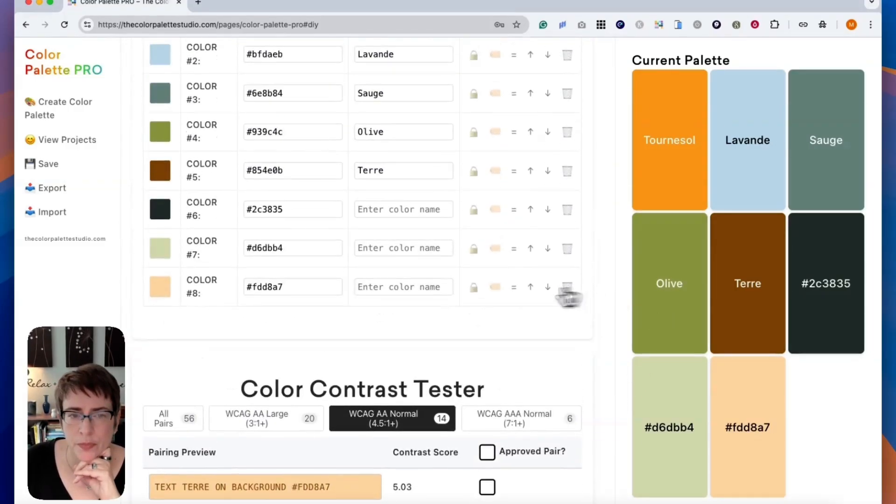
pyautogui.scroll(2, 388, 334)
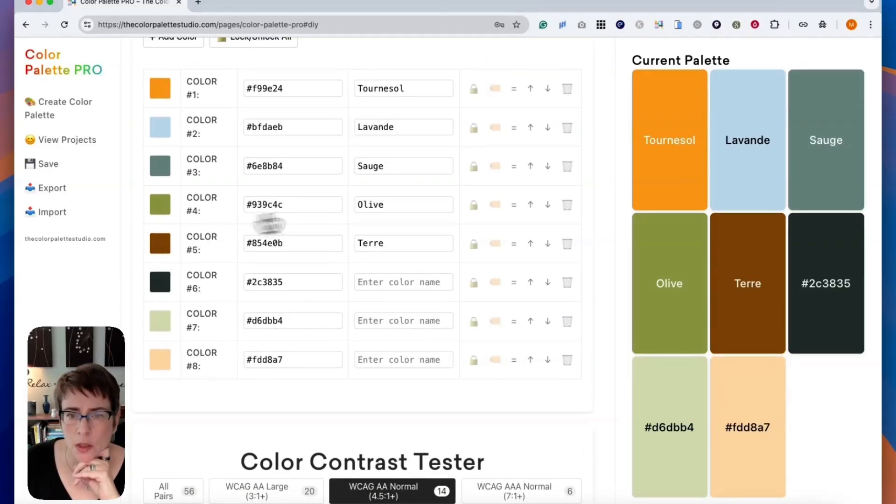
pyautogui.click(566, 205)
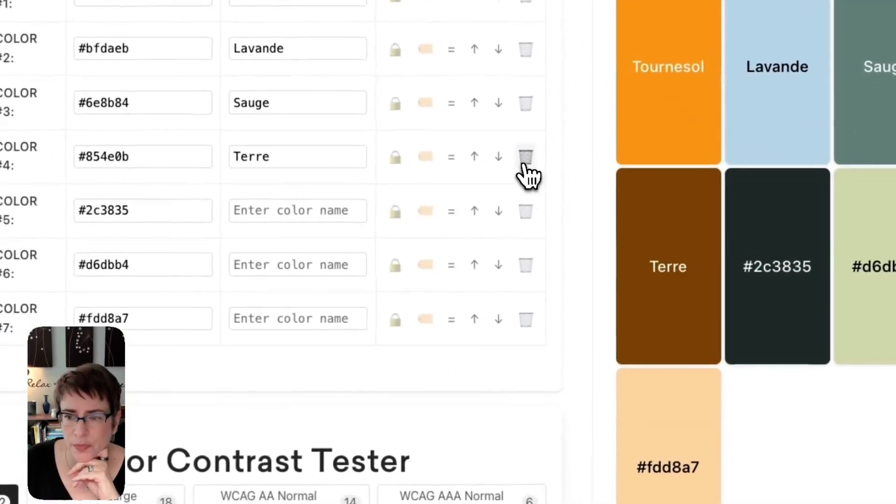
# Filter the reduced palette's pairings to WCAG AA Normal (4.5:1+) and review the remaining color combinations
pyautogui.scroll(-3, 509, 379)
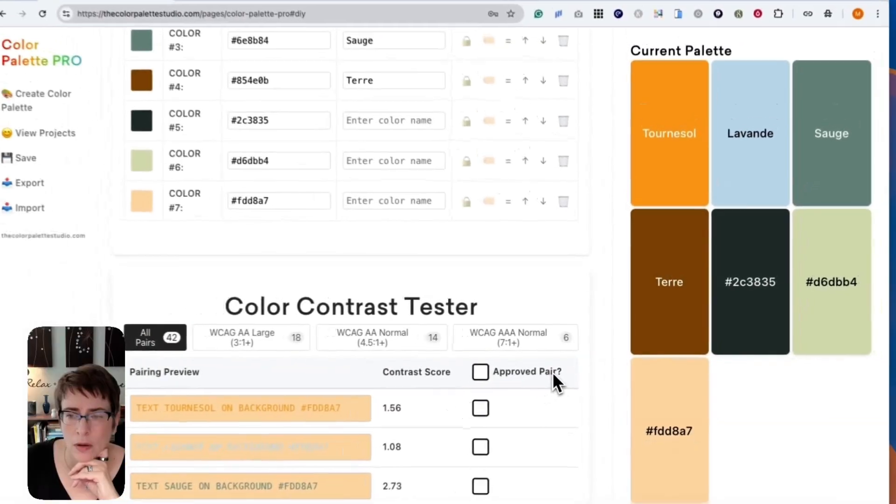
pyautogui.scroll(4, 558, 376)
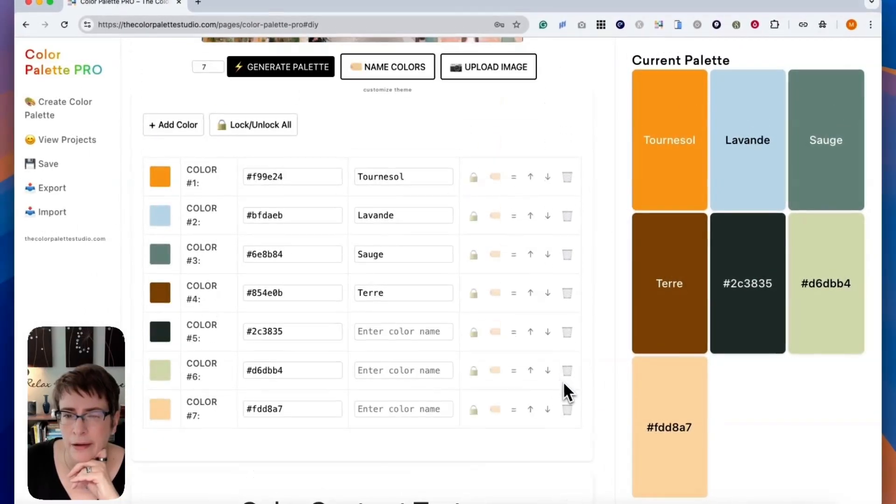
pyautogui.scroll(-5, 599, 397)
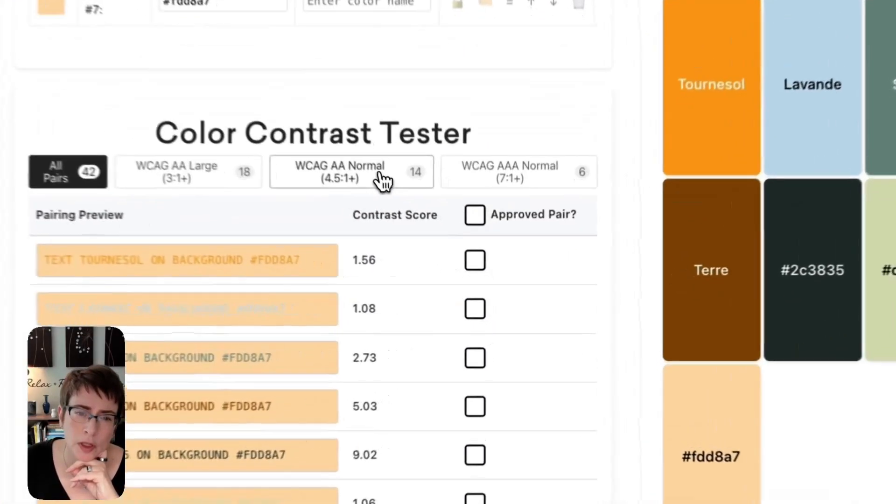
pyautogui.click(409, 260)
pyautogui.scroll(-3, 580, 395)
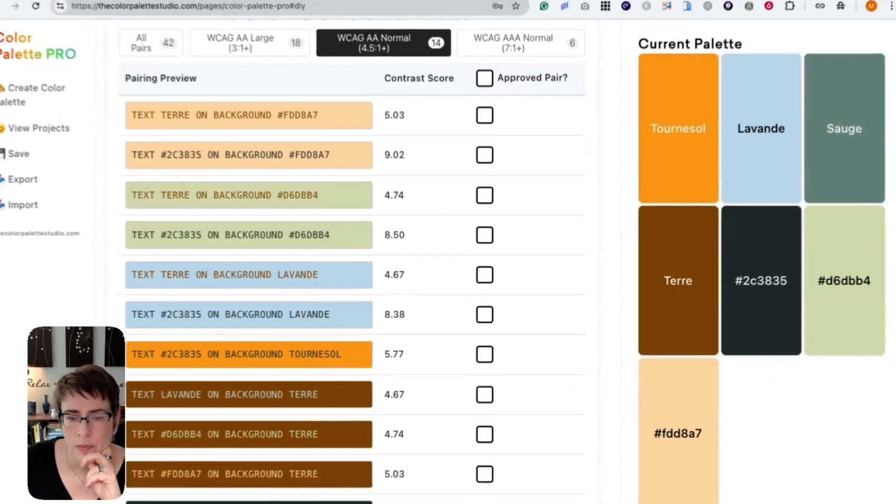
pyautogui.scroll(-3, 579, 396)
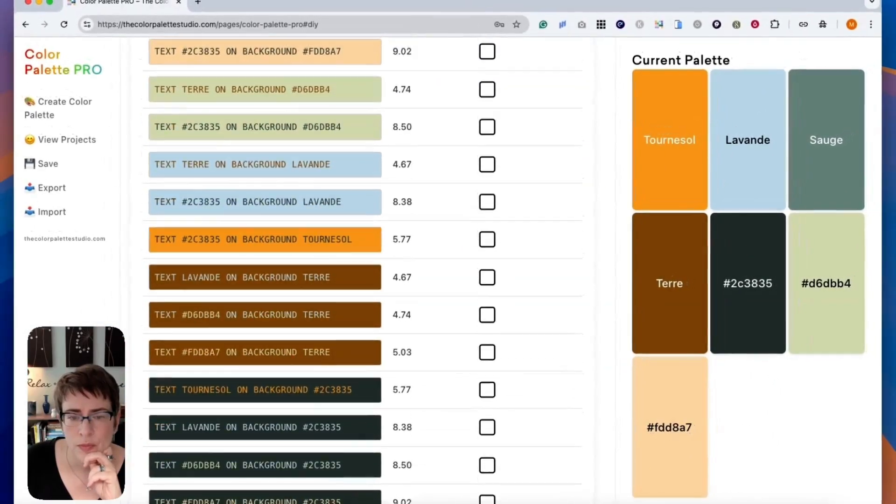
pyautogui.scroll(-2, 362, 270)
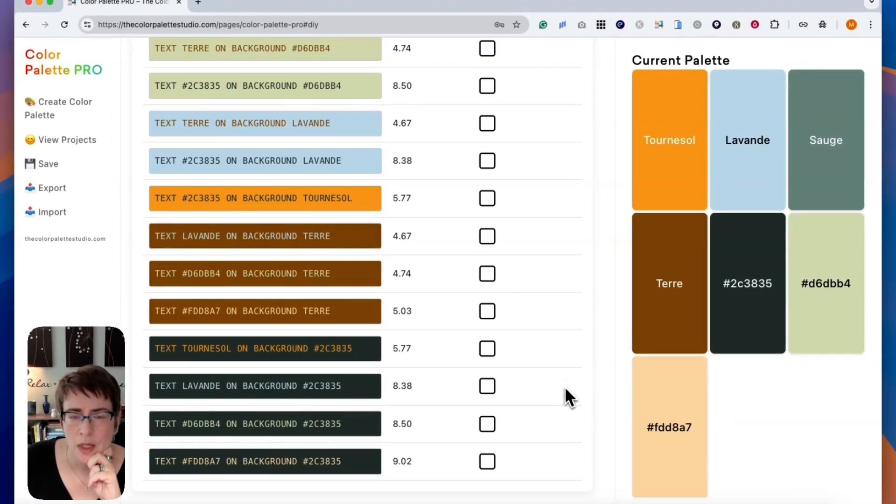
# Remove the orange Tournesol color #f99e24 from the palette
pyautogui.scroll(12, 564, 386)
pyautogui.scroll(2, 568, 393)
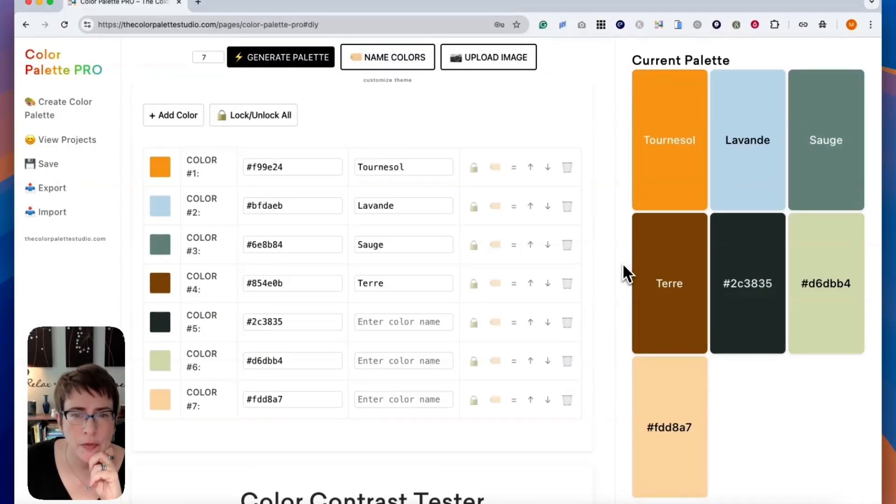
pyautogui.click(567, 168)
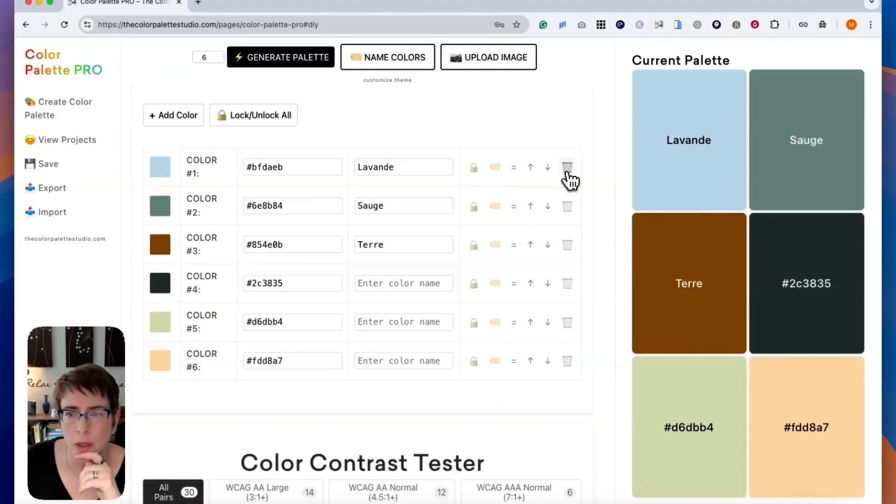
# Filter the contrast pairings to WCAG AA Normal (4.5:1+) and check which of the remaining palette colors they use
pyautogui.scroll(-5, 592, 388)
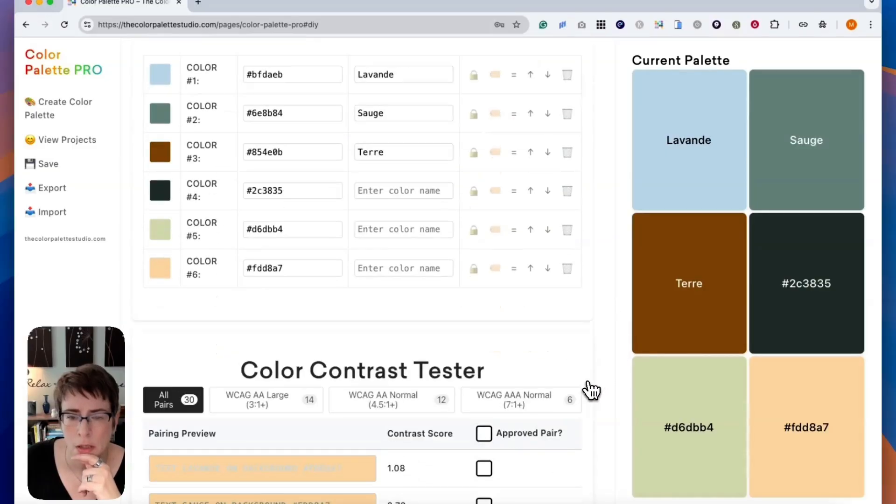
pyautogui.click(405, 322)
pyautogui.scroll(-5, 562, 405)
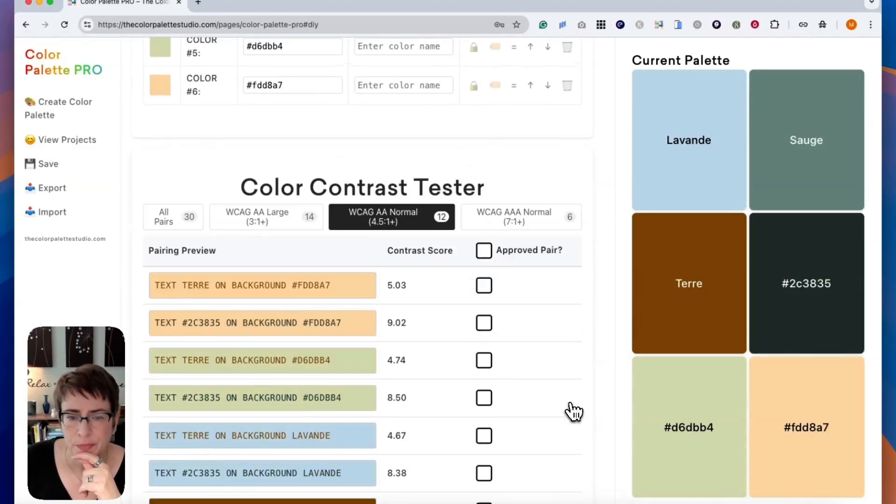
pyautogui.scroll(-4, 573, 411)
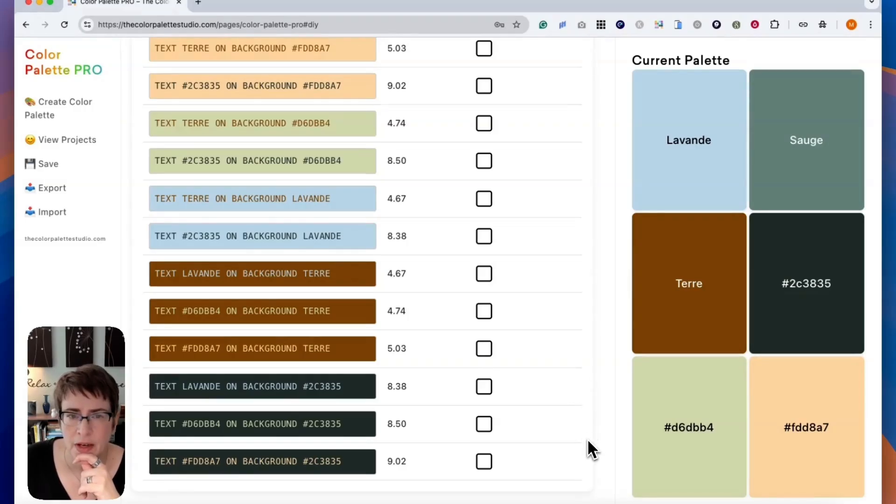
pyautogui.scroll(10, 587, 438)
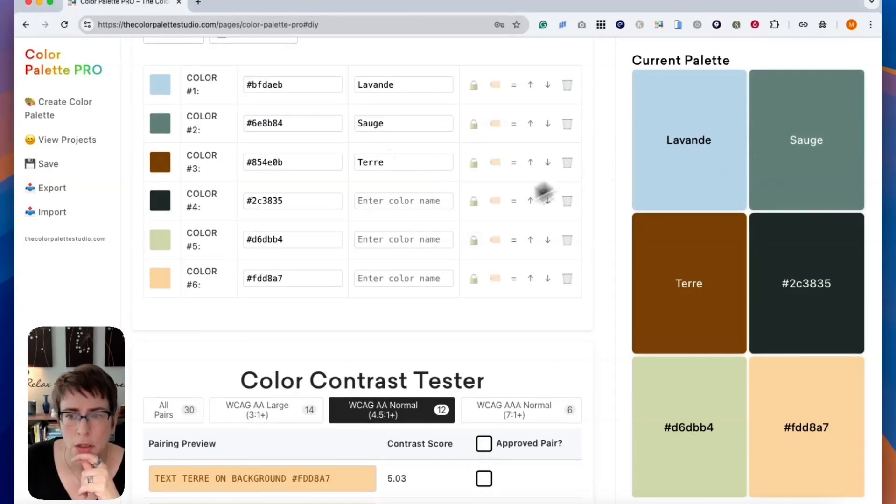
pyautogui.scroll(-4, 552, 318)
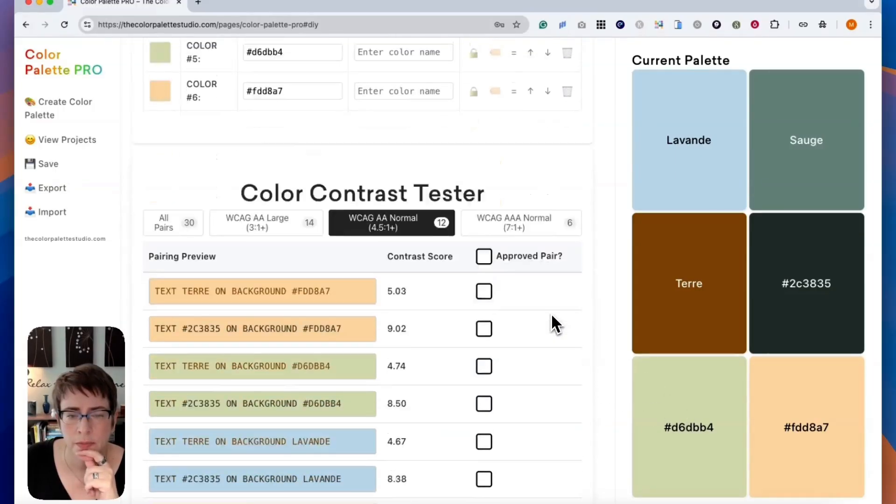
pyautogui.scroll(-5, 550, 313)
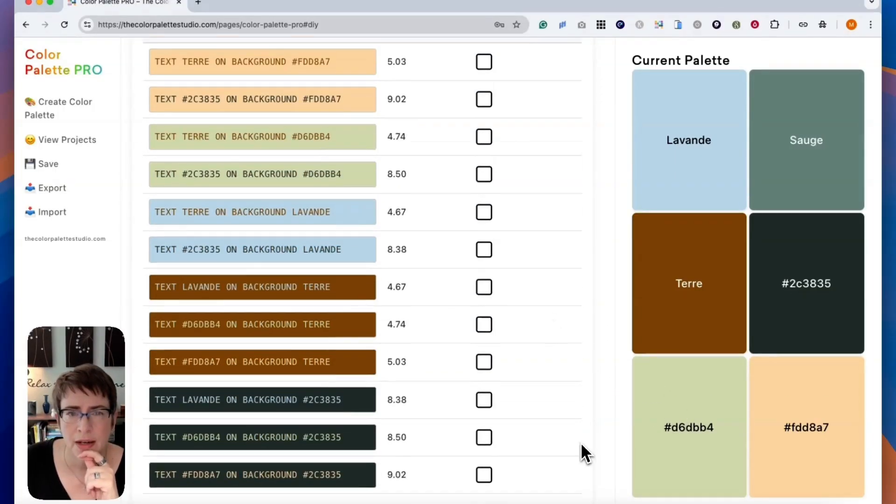
# Remove the Sauge color #6e8b84 from the palette and review only the WCAG AA Normal (4.5:1+) pairings
pyautogui.scroll(10, 580, 441)
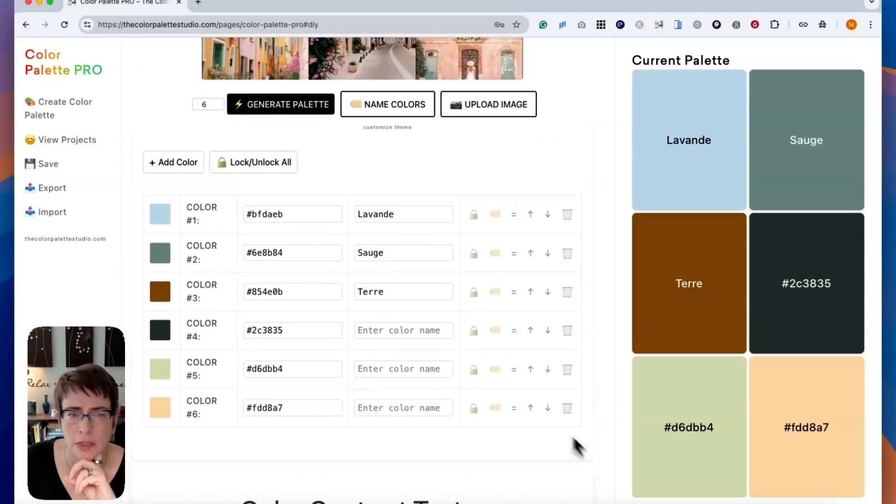
pyautogui.click(568, 255)
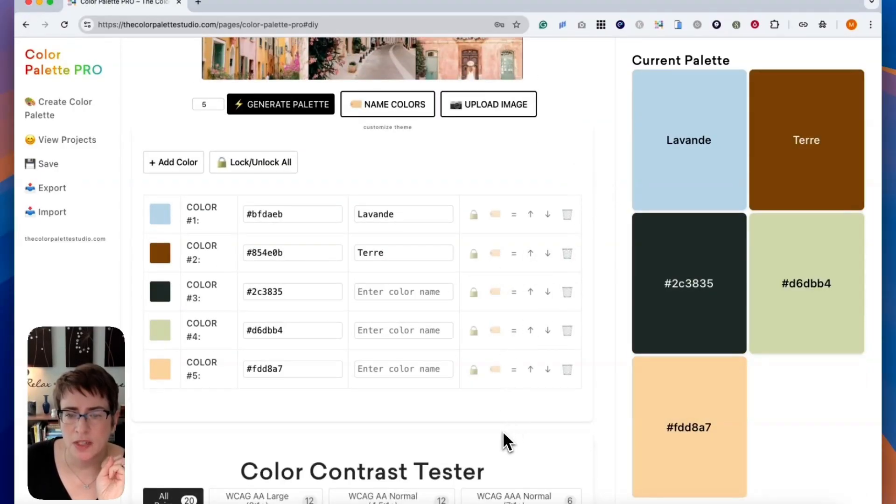
pyautogui.scroll(-5, 513, 438)
pyautogui.click(390, 276)
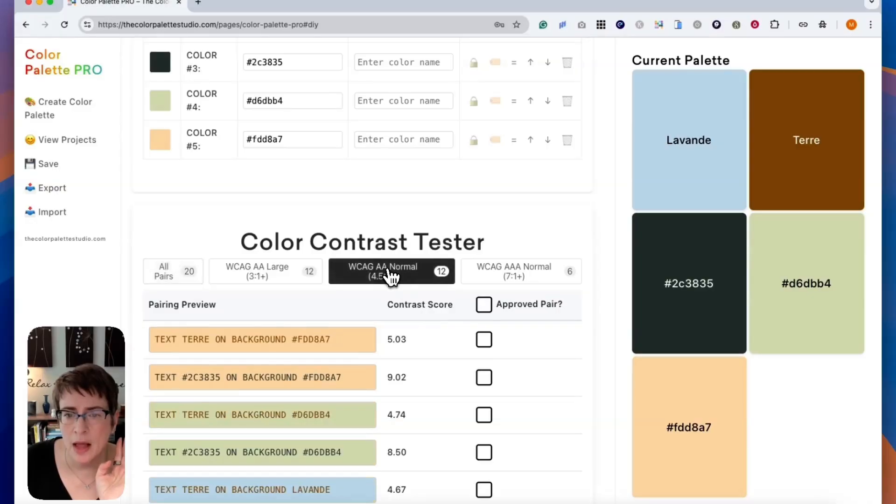
pyautogui.scroll(-5, 502, 374)
pyautogui.scroll(-3, 560, 368)
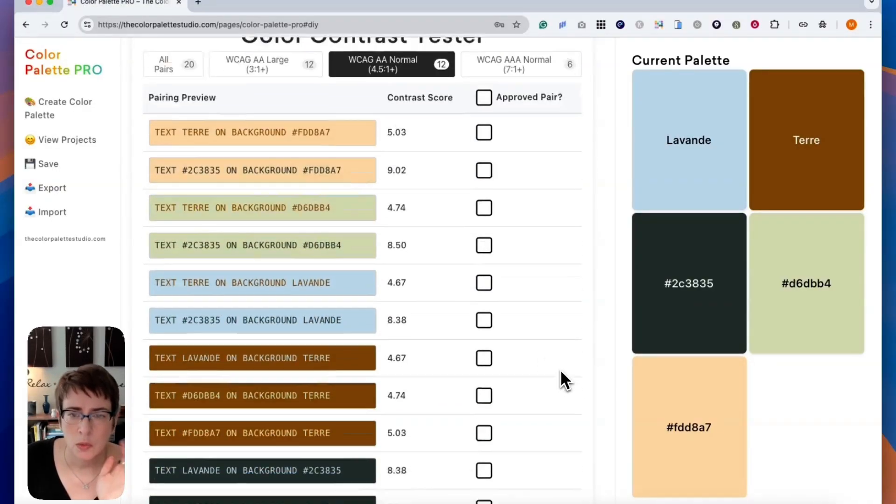
# Generate names for the colors in the reduced palette and review the named color list
pyautogui.scroll(6, 506, 457)
pyautogui.scroll(8, 507, 454)
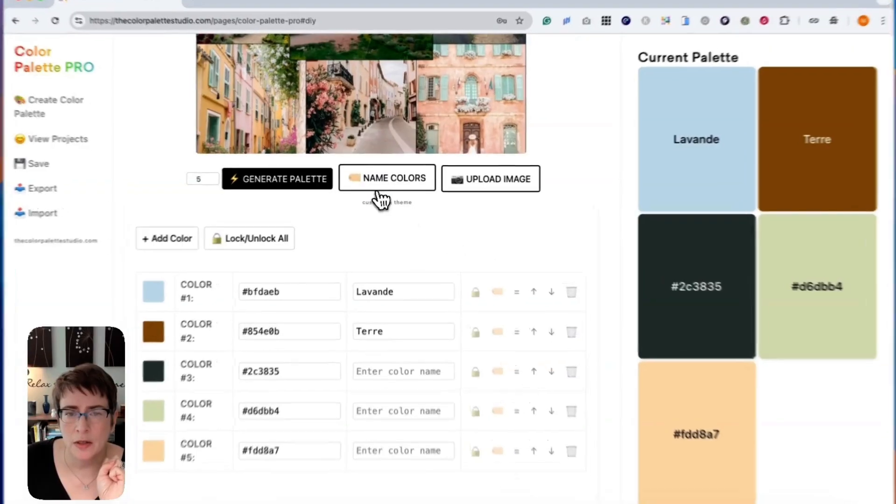
pyautogui.click(378, 191)
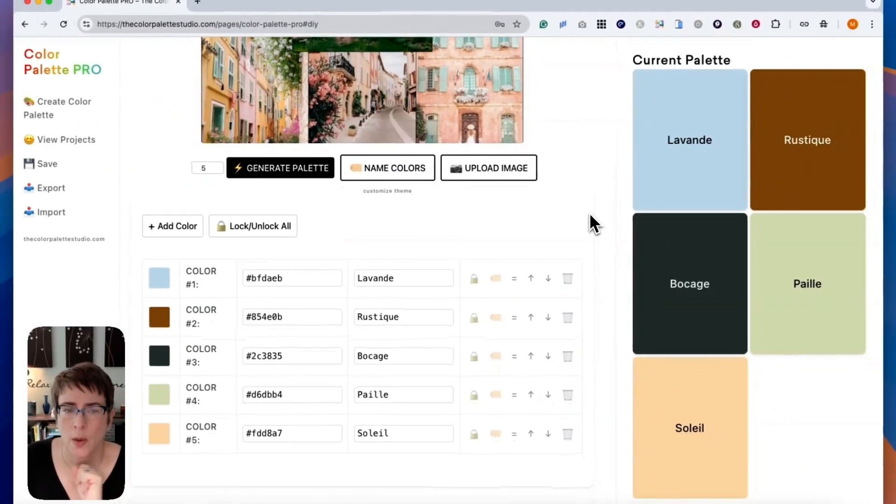
pyautogui.scroll(-2, 589, 213)
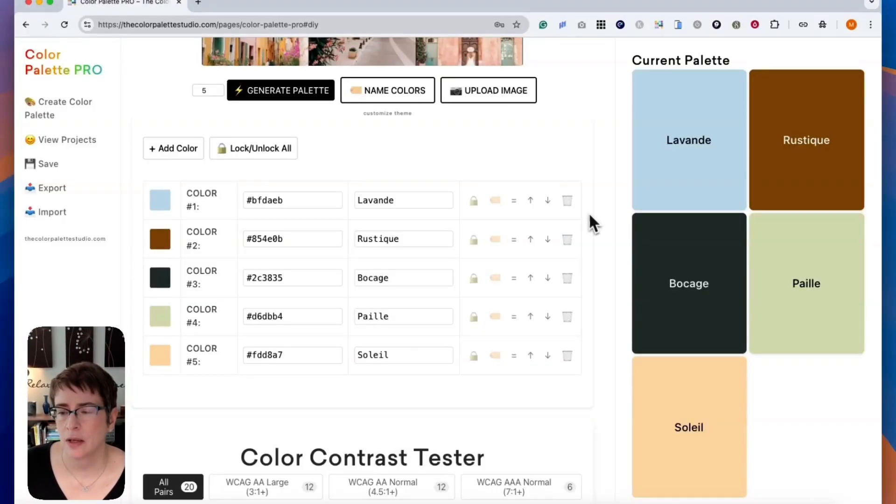
pyautogui.scroll(10, 609, 270)
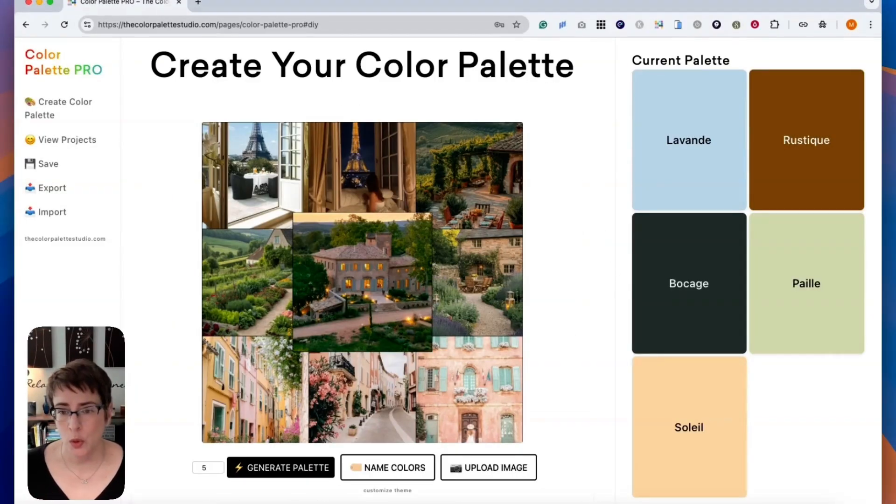